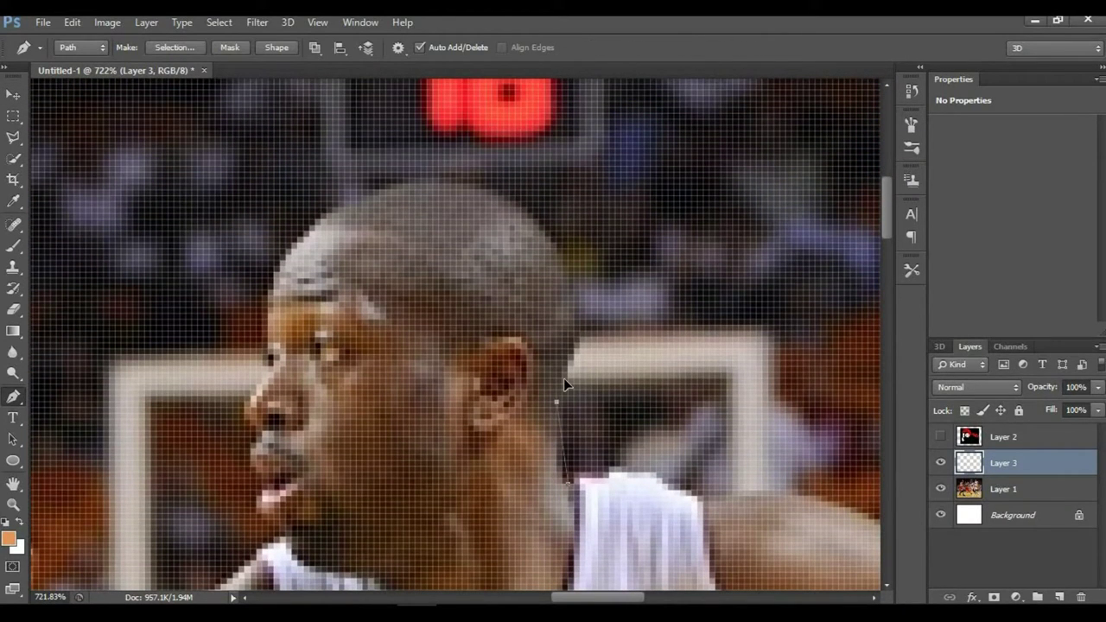
- Place curved pen anchors up the back of the player's head, zooming around the image
drag(574, 343, 578, 332)
drag(550, 242, 519, 201)
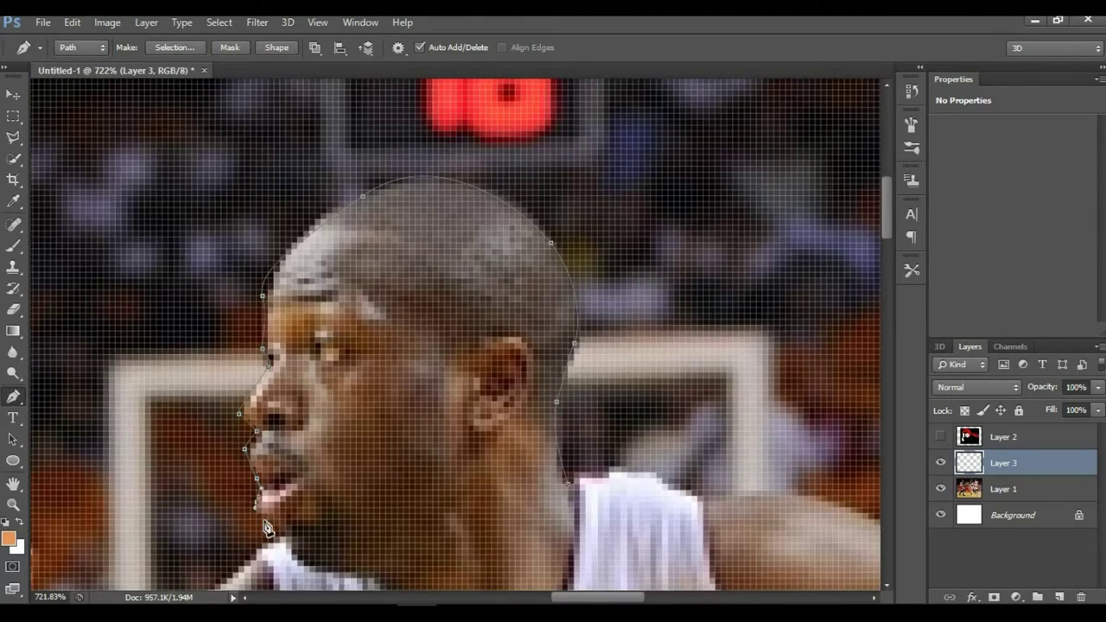
scroll(260, 524, down, 2)
scroll(172, 474, down, 1)
scroll(151, 512, down, 1)
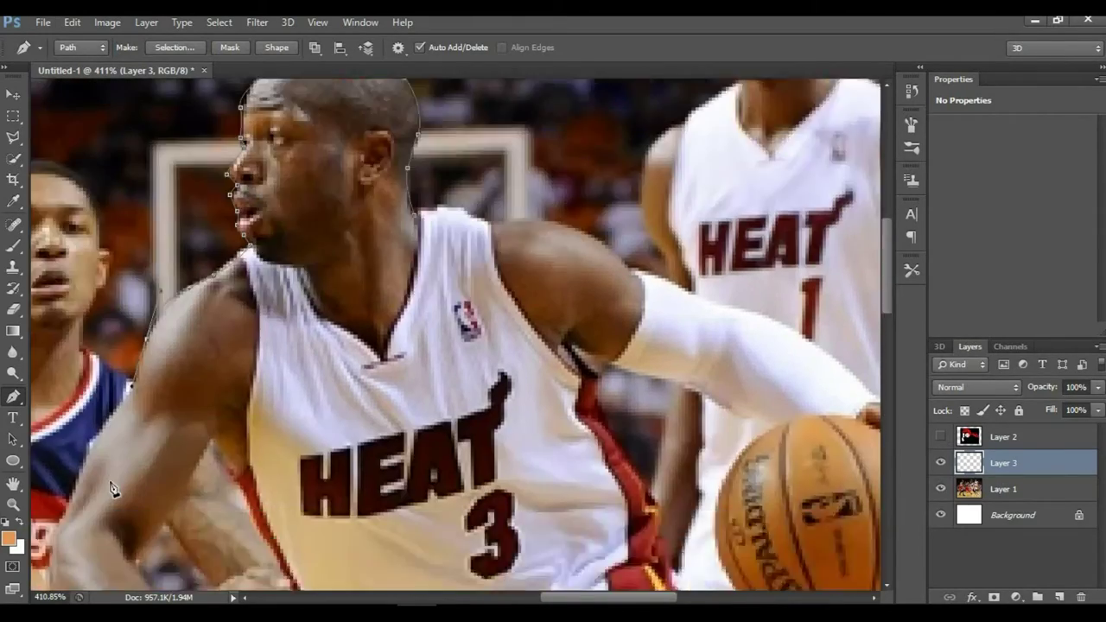
scroll(85, 485, down, 1)
scroll(99, 528, up, 2)
scroll(98, 528, up, 1)
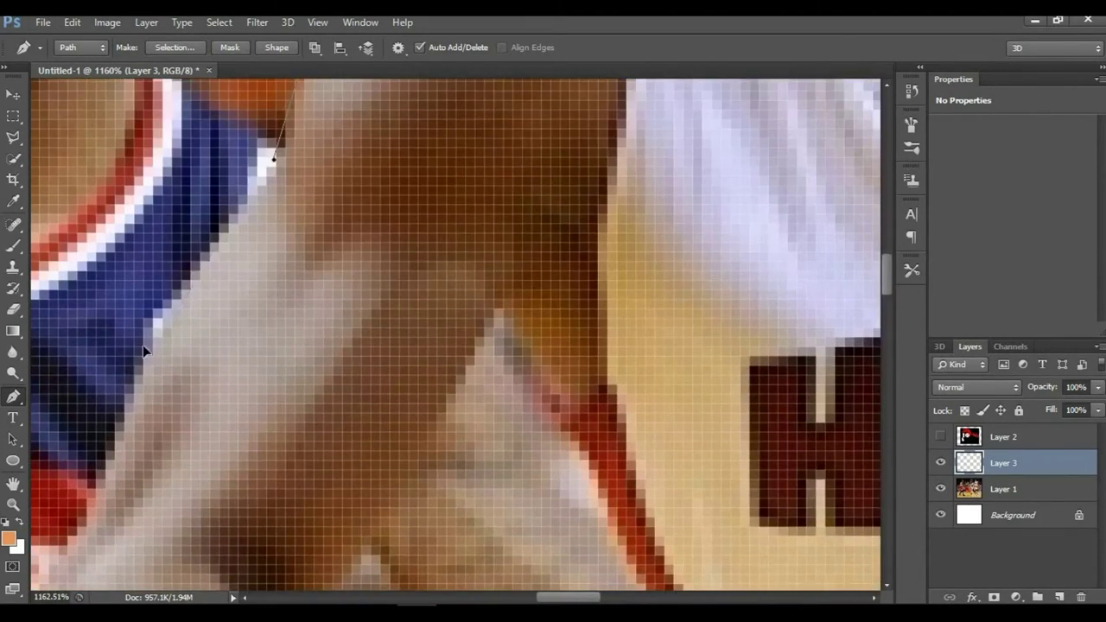
scroll(74, 456, down, 2)
scroll(183, 507, down, 4)
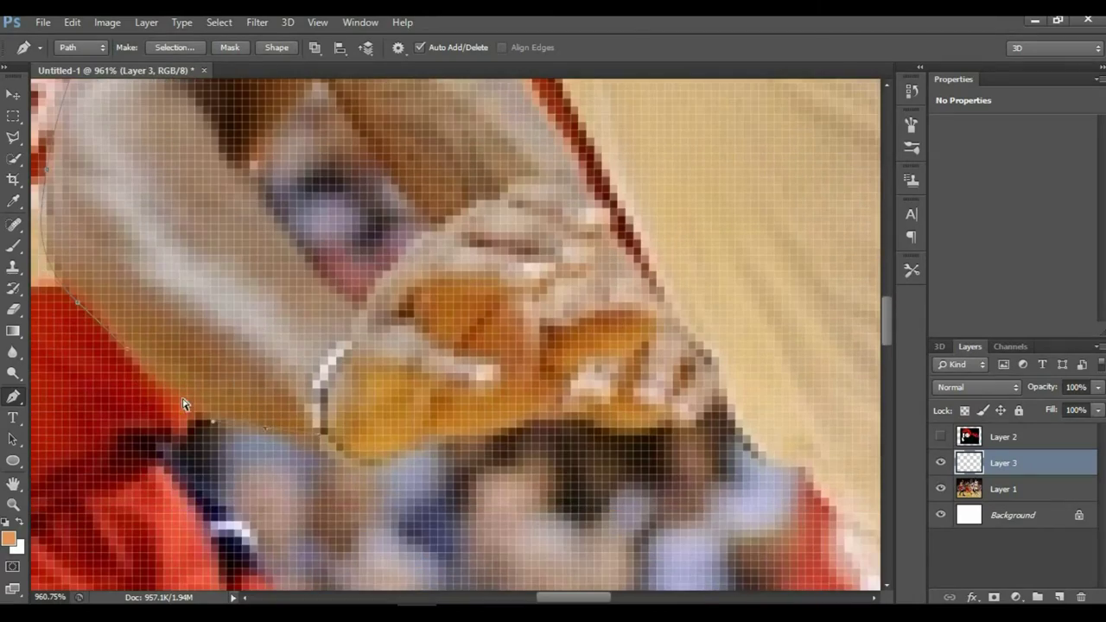
scroll(422, 448, down, 5)
scroll(543, 389, up, 4)
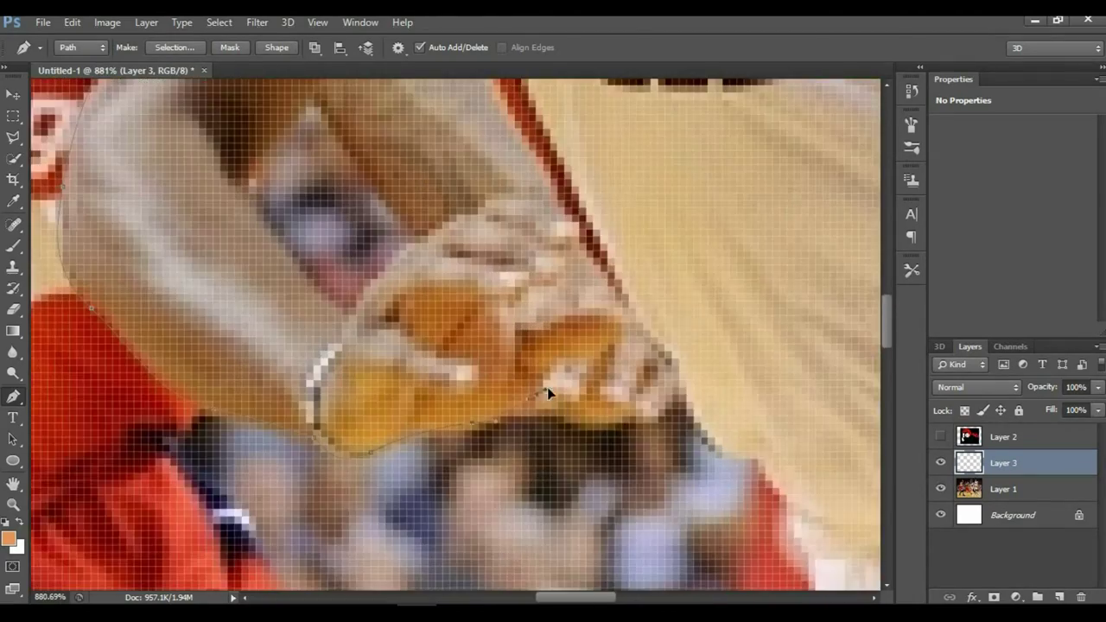
scroll(543, 390, down, 4)
scroll(441, 371, up, 6)
scroll(441, 372, down, 3)
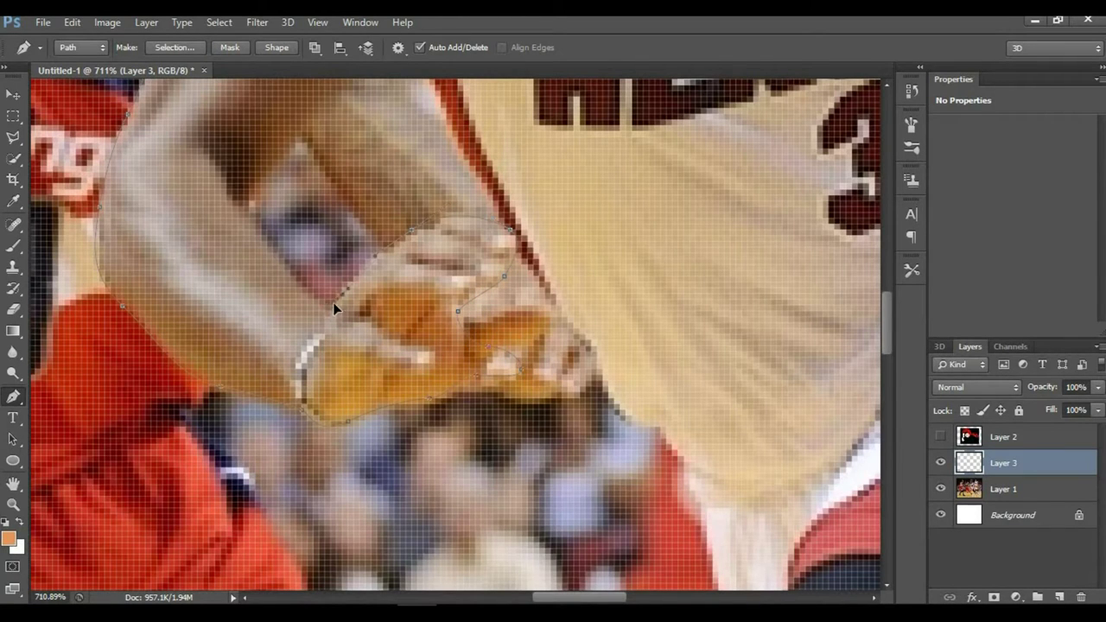
scroll(318, 119, up, 4)
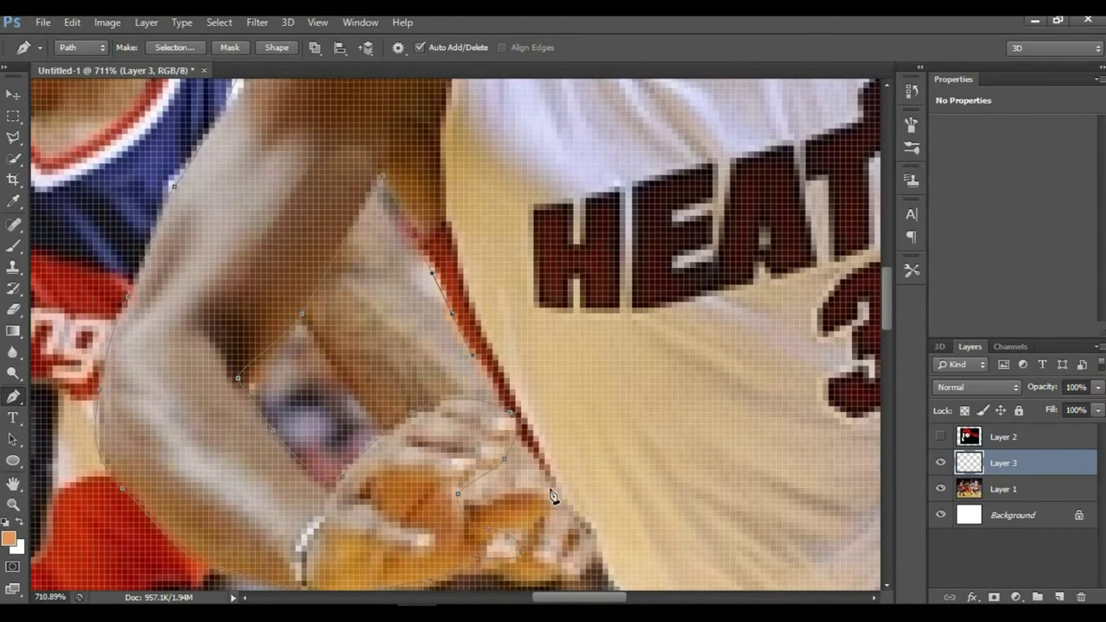
scroll(583, 530, down, 5)
scroll(674, 538, up, 5)
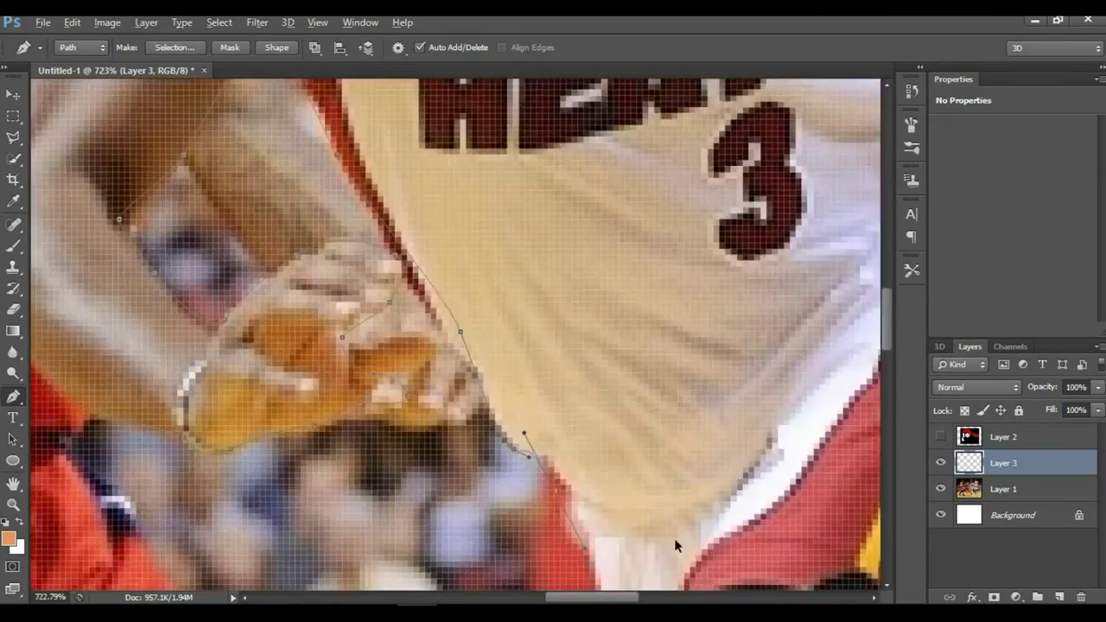
scroll(496, 486, up, 2)
scroll(529, 526, down, 1)
scroll(530, 526, down, 2)
scroll(597, 501, down, 1)
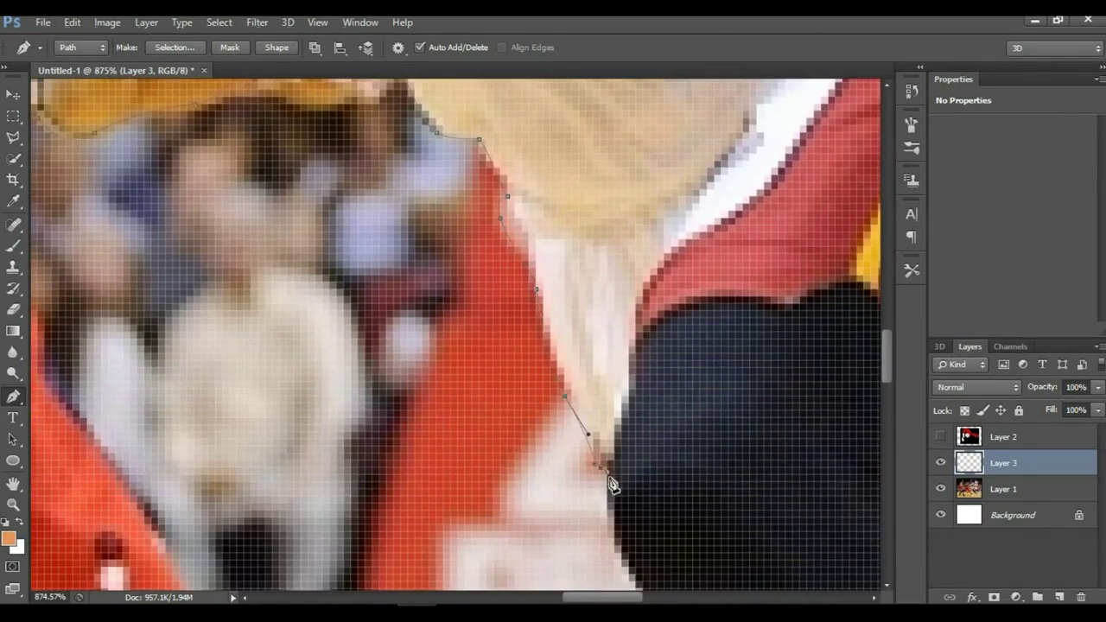
scroll(605, 481, down, 2)
scroll(703, 524, up, 3)
scroll(683, 345, up, 3)
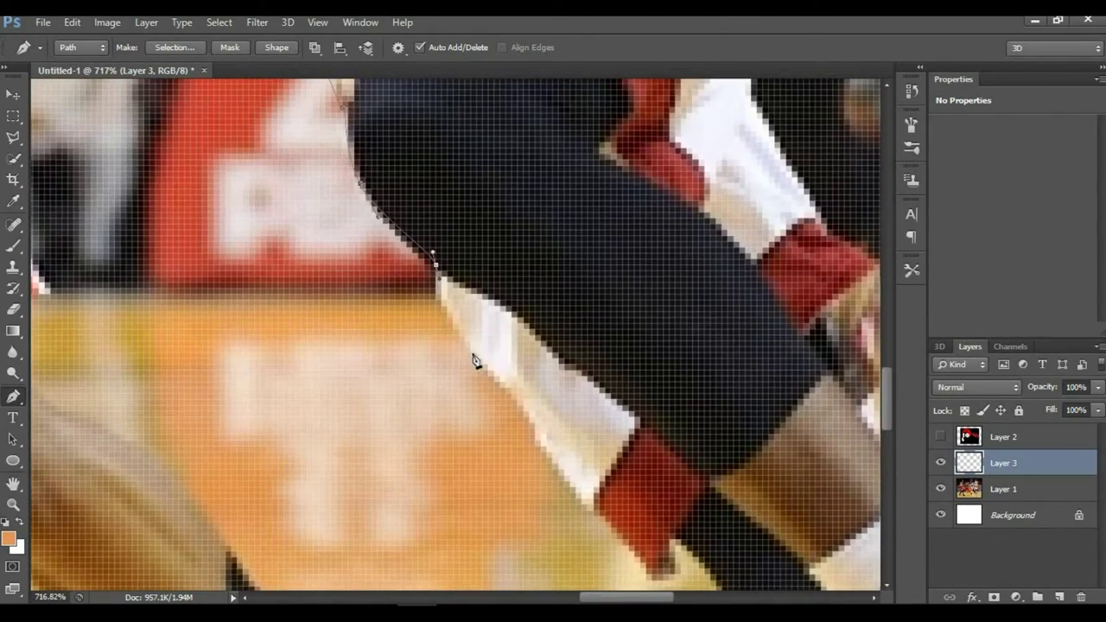
scroll(678, 570, down, 3)
scroll(743, 407, up, 3)
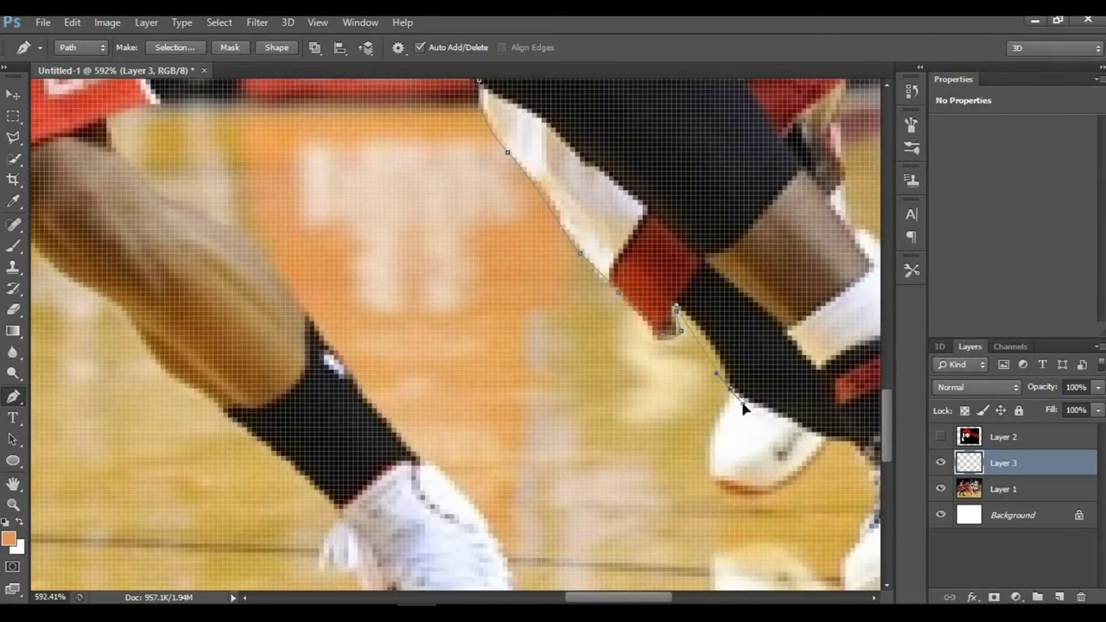
scroll(854, 445, right, 3)
- Extend the path down the back of the leg and around both shoes
click(550, 507)
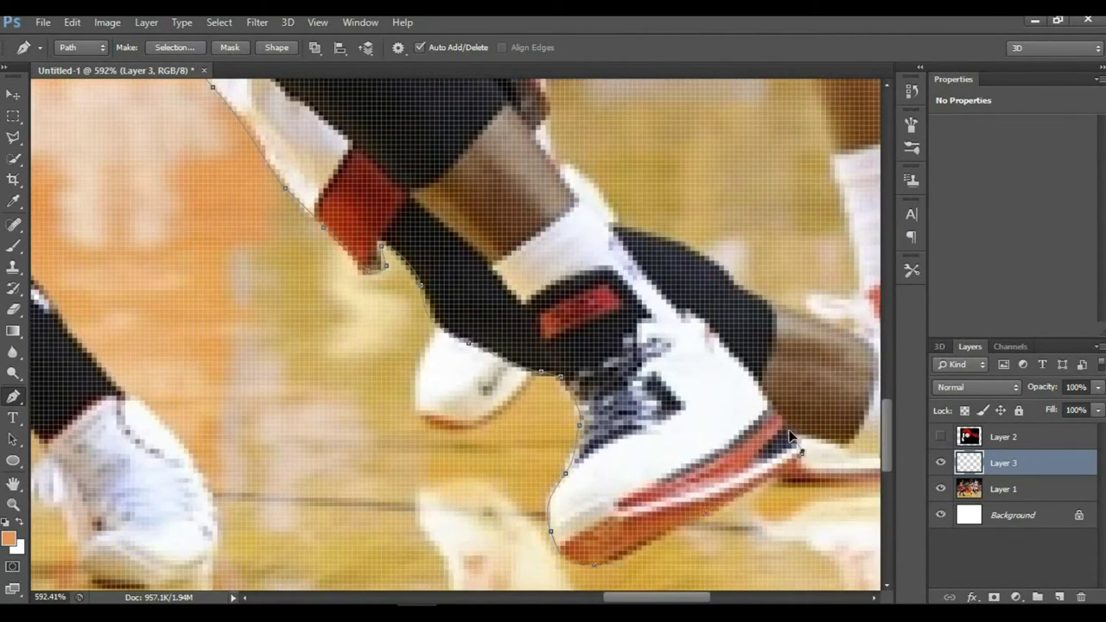
scroll(788, 437, down, 3)
scroll(537, 464, up, 3)
click(609, 553)
scroll(596, 518, down, 3)
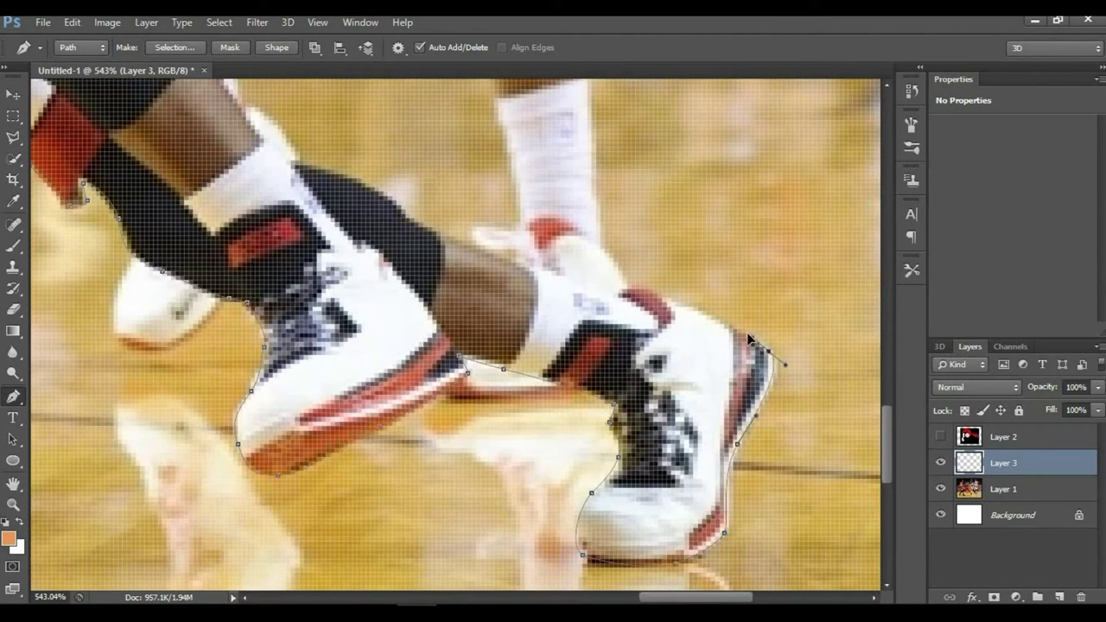
scroll(298, 164, down, 3)
scroll(288, 346, up, 4)
click(287, 343)
scroll(315, 152, down, 3)
scroll(272, 384, up, 4)
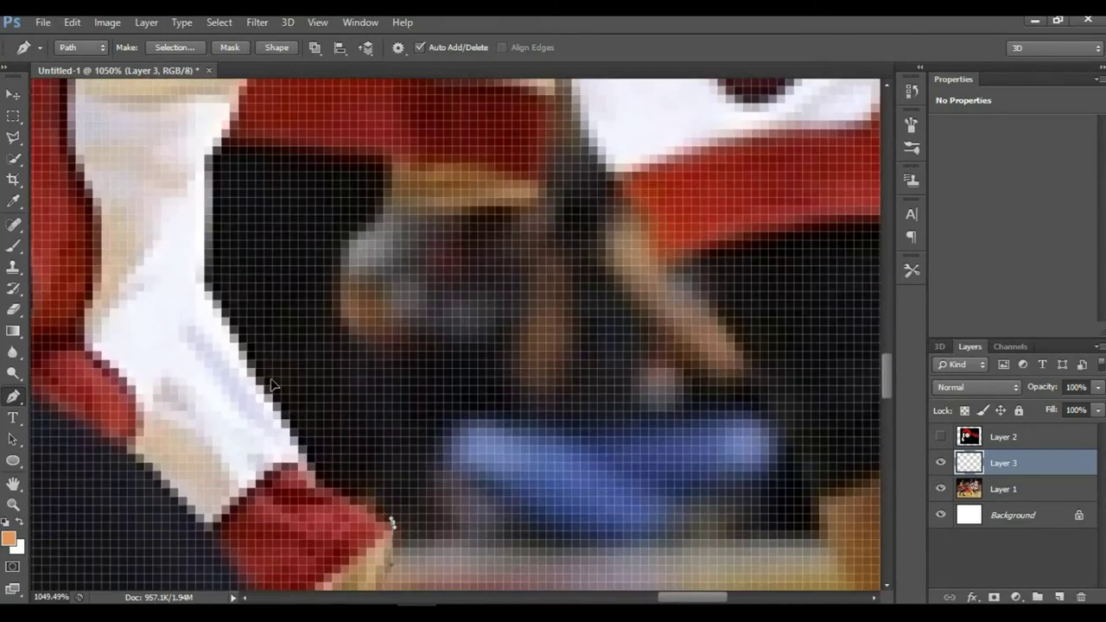
scroll(223, 164, down, 3)
scroll(276, 216, down, 3)
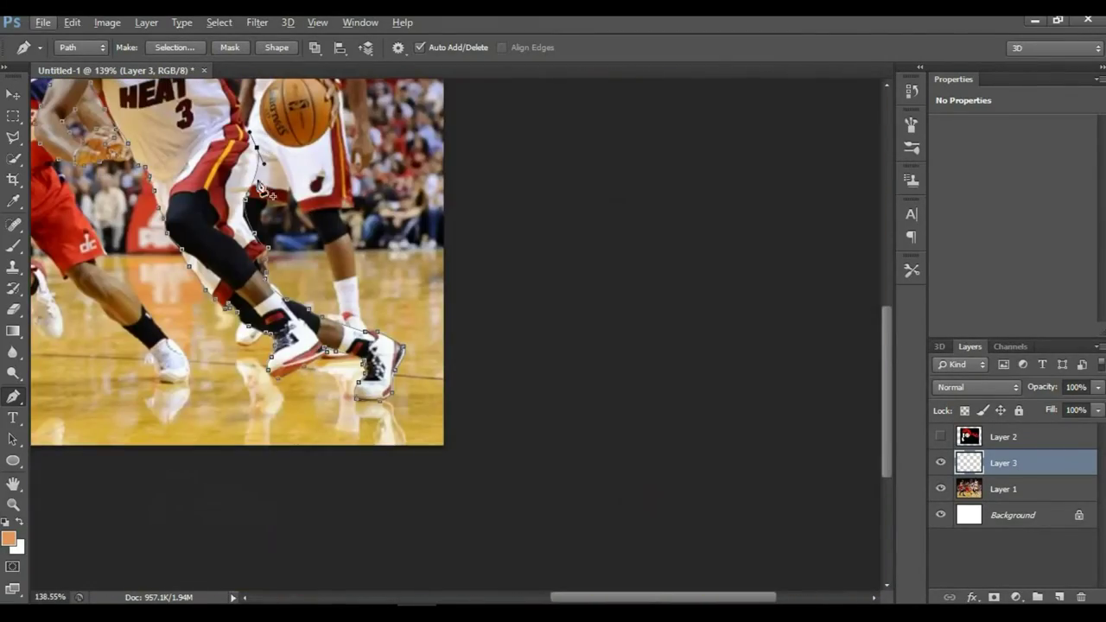
- Continue the path up the jersey and around the basketball with curved anchors
scroll(225, 182, up, 4)
scroll(337, 142, up, 3)
drag(315, 222, 269, 168)
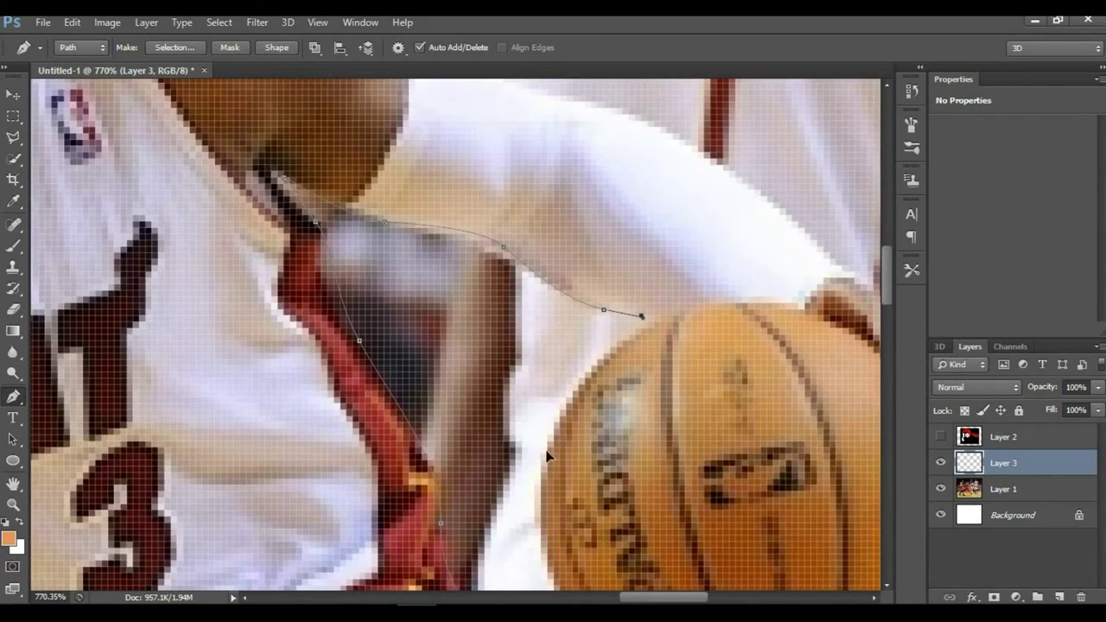
drag(547, 435, 544, 475)
scroll(607, 501, down, 3)
scroll(748, 555, down, 5)
scroll(679, 538, up, 2)
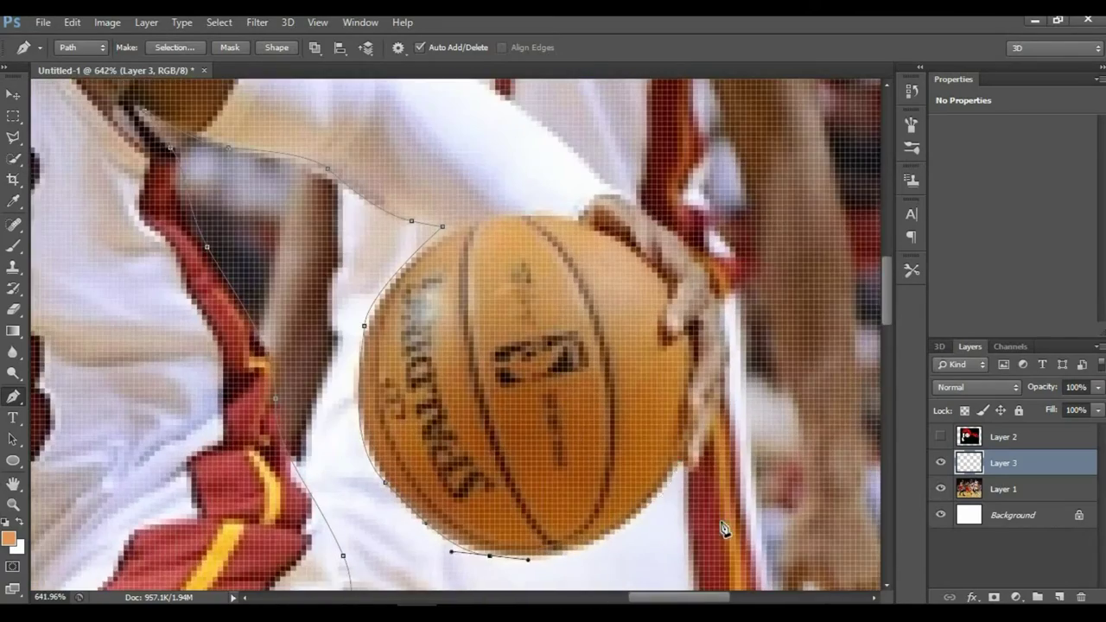
scroll(728, 526, up, 5)
scroll(745, 208, down, 2)
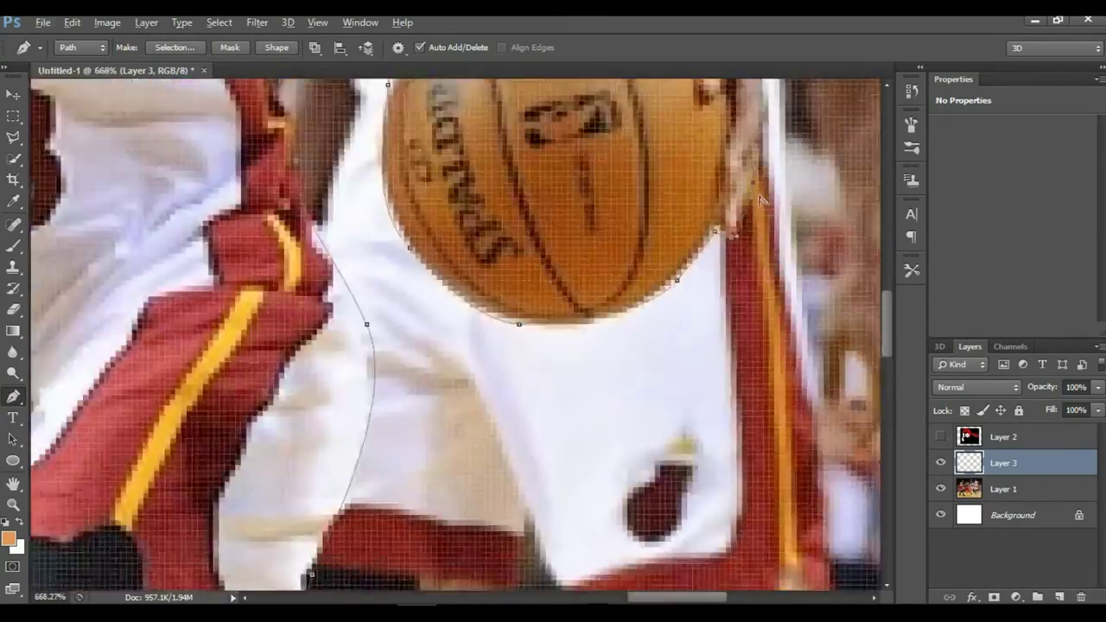
scroll(701, 252, up, 3)
scroll(544, 139, up, 3)
- Finish the path along the sleeve back to the shoulder and bring up its context menu
drag(399, 246, 408, 247)
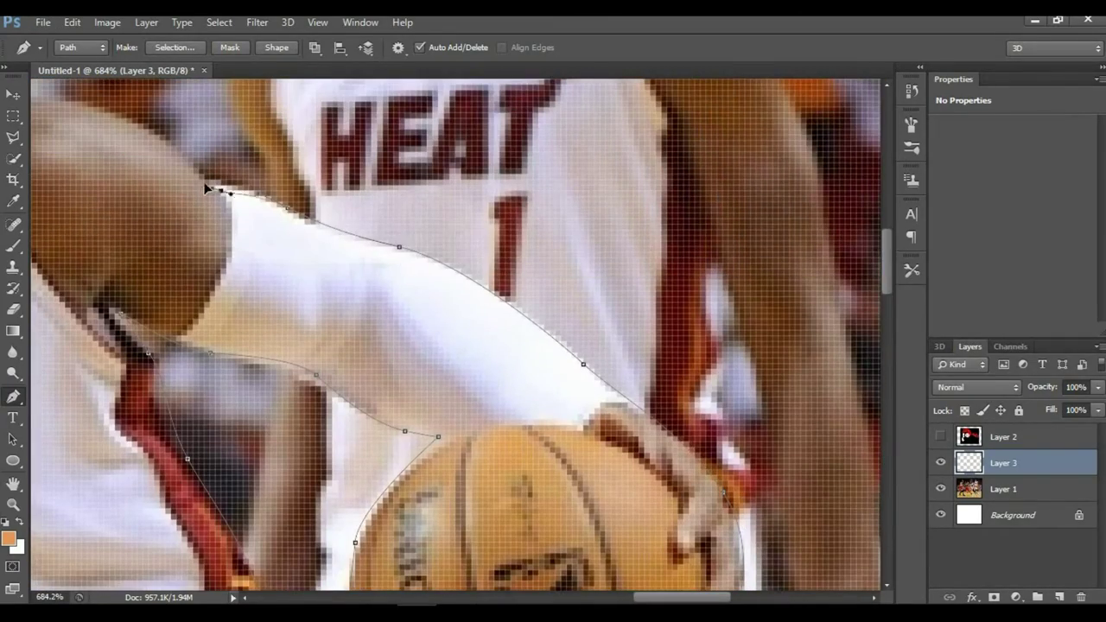
scroll(278, 251, down, 5)
scroll(552, 316, up, 6)
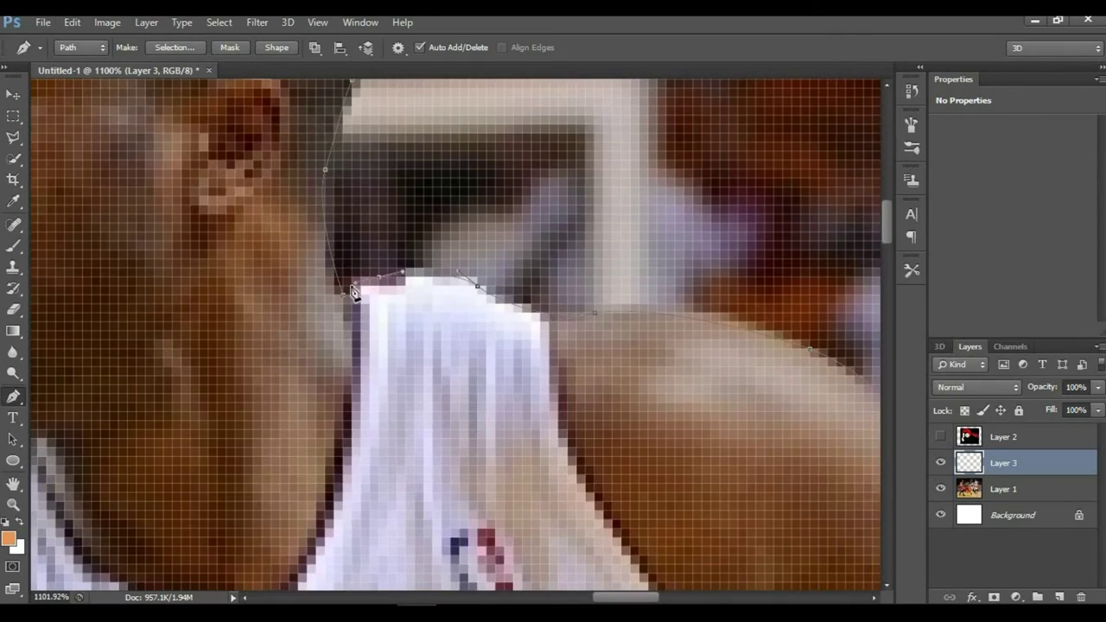
scroll(354, 292, down, 10)
scroll(451, 218, up, 2)
right_click(451, 217)
- Fill the player path with white (ffffff)
click(501, 315)
click(799, 190)
click(777, 220)
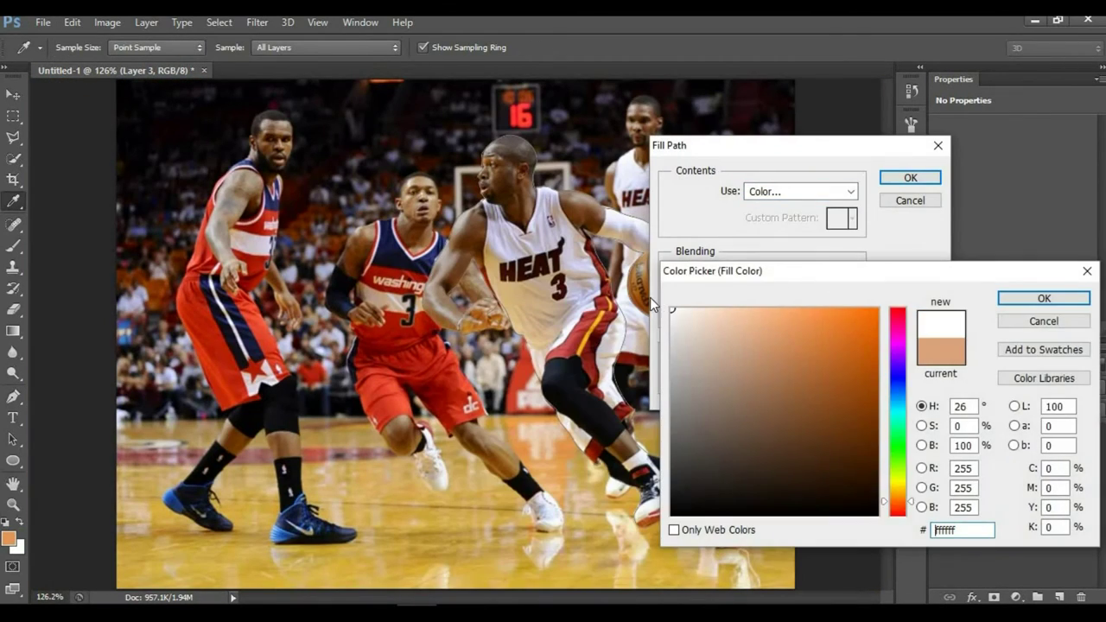
key(Return)
key(Return)
- Hide the photo, show the logo, raise Layer 3, and scale the silhouette to 61% over the logo's left
click(940, 489)
click(940, 436)
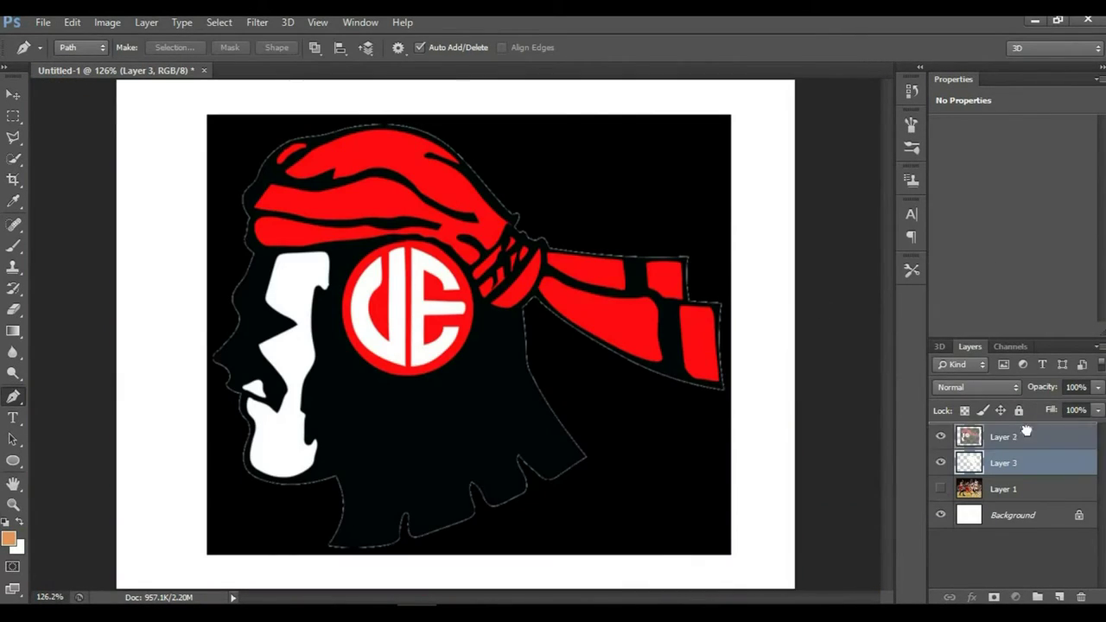
drag(1002, 463, 1026, 430)
key(ctrl+t)
drag(424, 136, 501, 230)
mouse_move(584, 328)
mouse_down()
mouse_move(364, 242)
mouse_move(310, 258)
mouse_up()
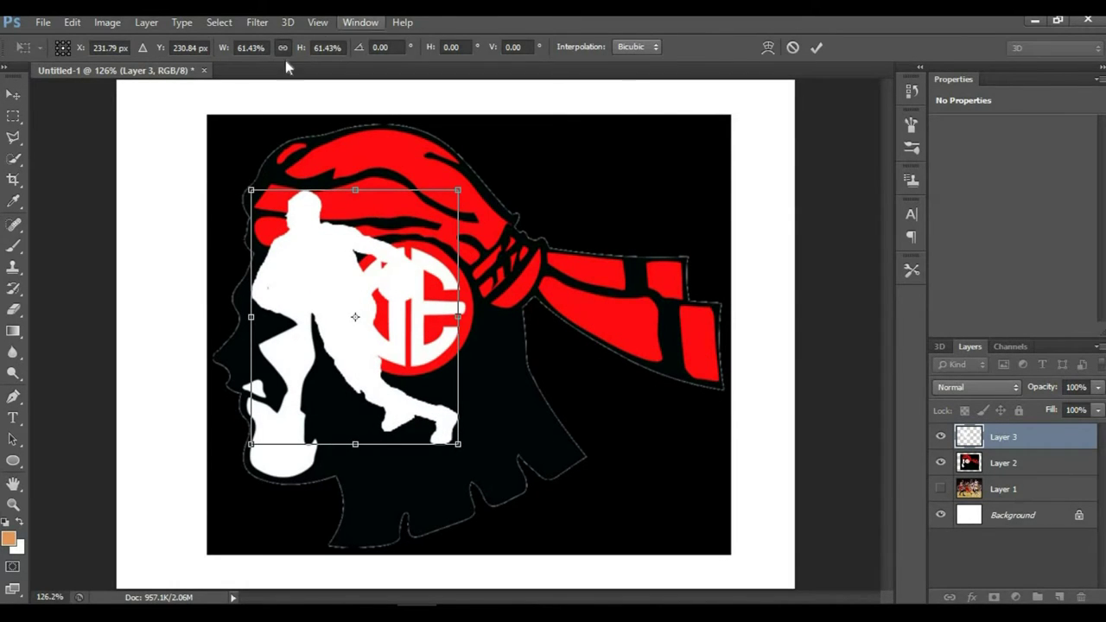
key(Return)
- Copy the selected area onto a new layer and hide the silhouette and logo layers
click(13, 158)
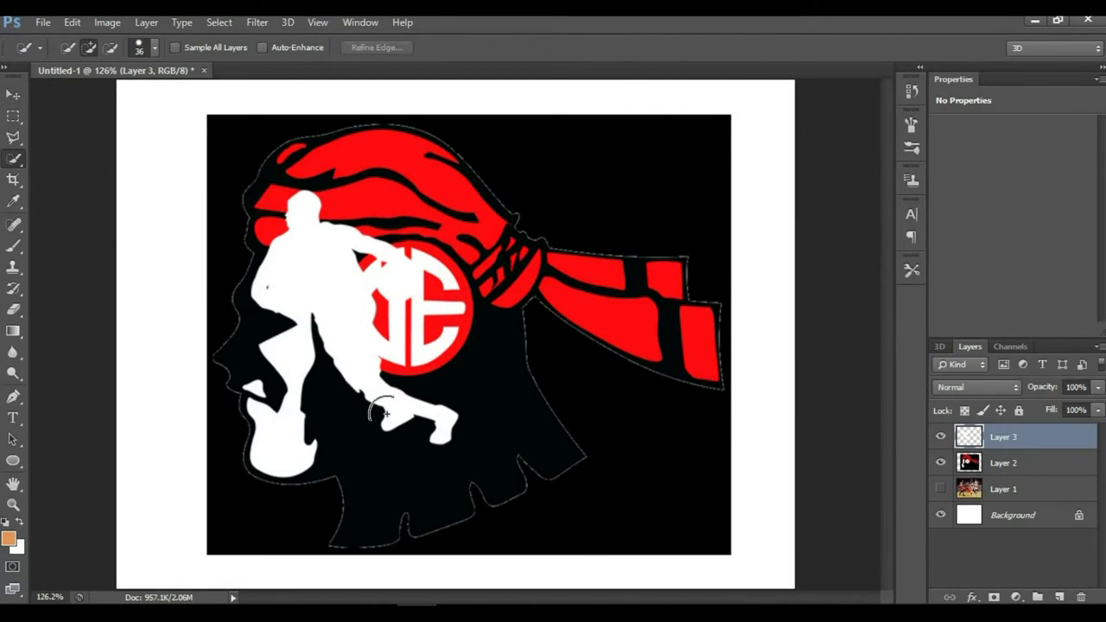
key(ctrl+j)
click(940, 436)
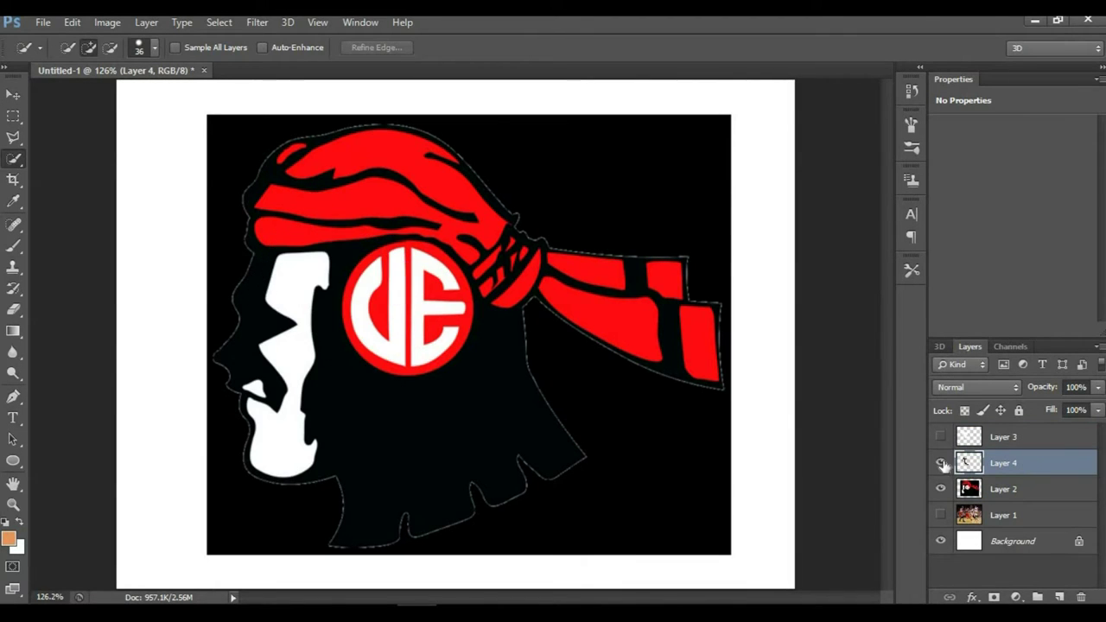
click(940, 489)
- Give the copied piece a 1 px stroke layer style
right_click(1050, 471)
click(761, 91)
click(357, 295)
drag(573, 228, 547, 233)
key(Return)
- Merge the copied piece into the logo layer and show the logo and silhouette again
key(ctrl+e)
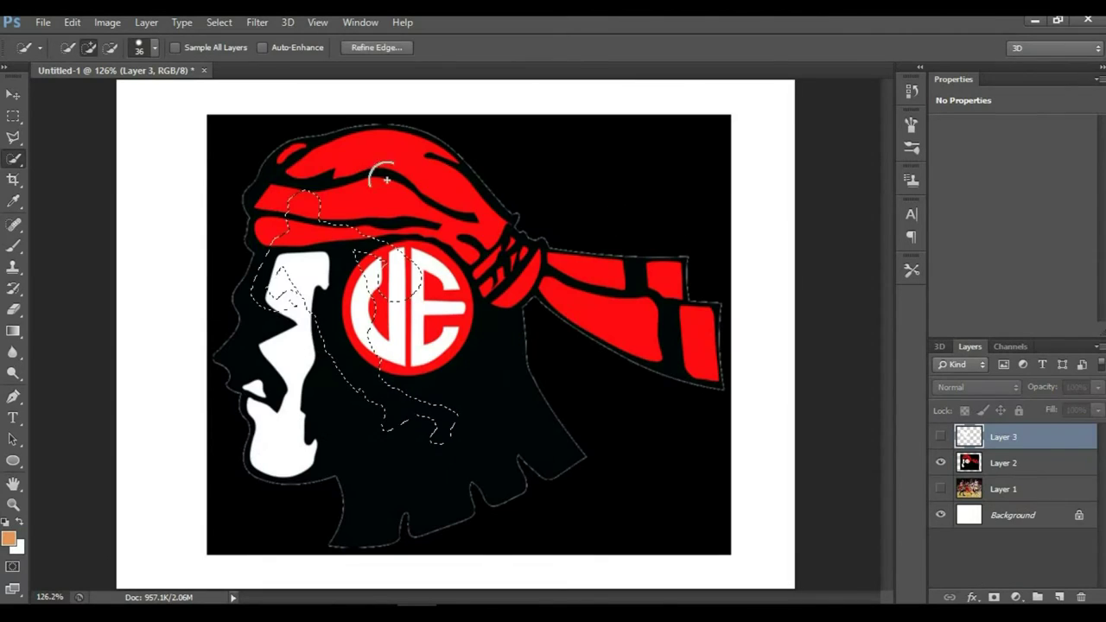
key(v)
click(366, 161)
click(523, 250)
click(940, 437)
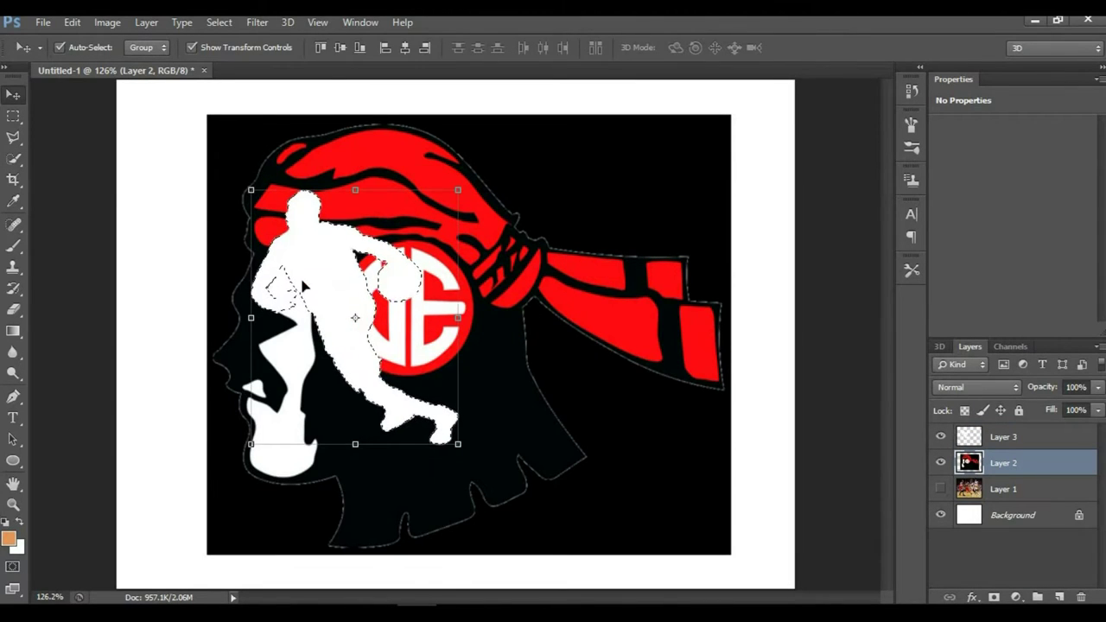
- Move the white player silhouette further to the right
key(m)
click(290, 293)
click(1002, 436)
key(v)
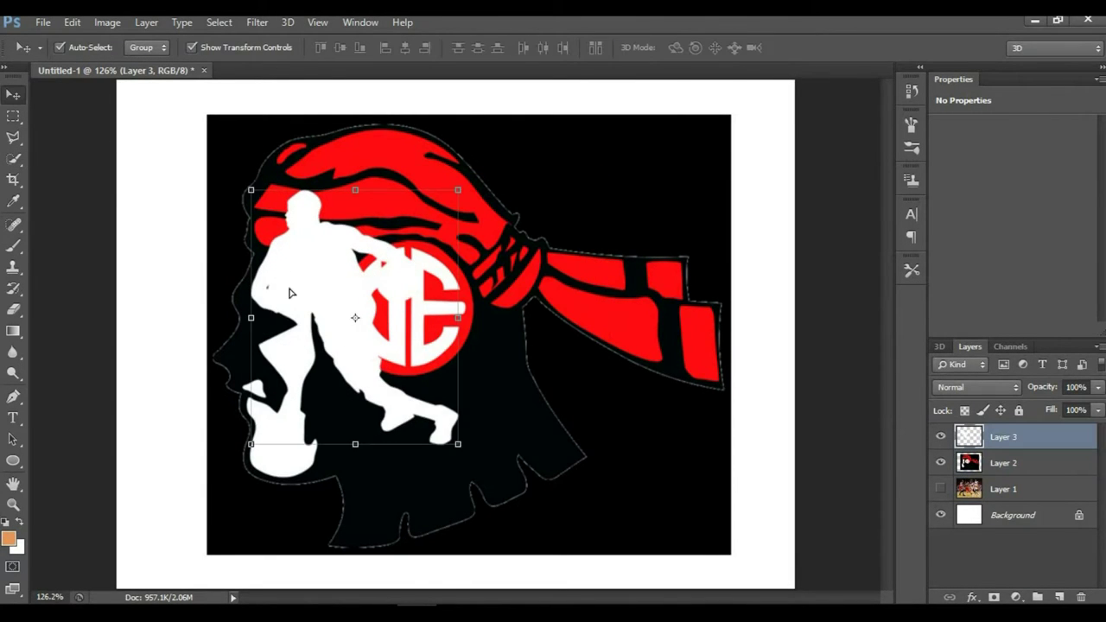
drag(290, 293, 415, 268)
- Scale down, shift and tilt the bandana logo artwork with Free Transform
click(637, 302)
key(ctrl+t)
drag(207, 555, 321, 449)
drag(527, 231, 616, 248)
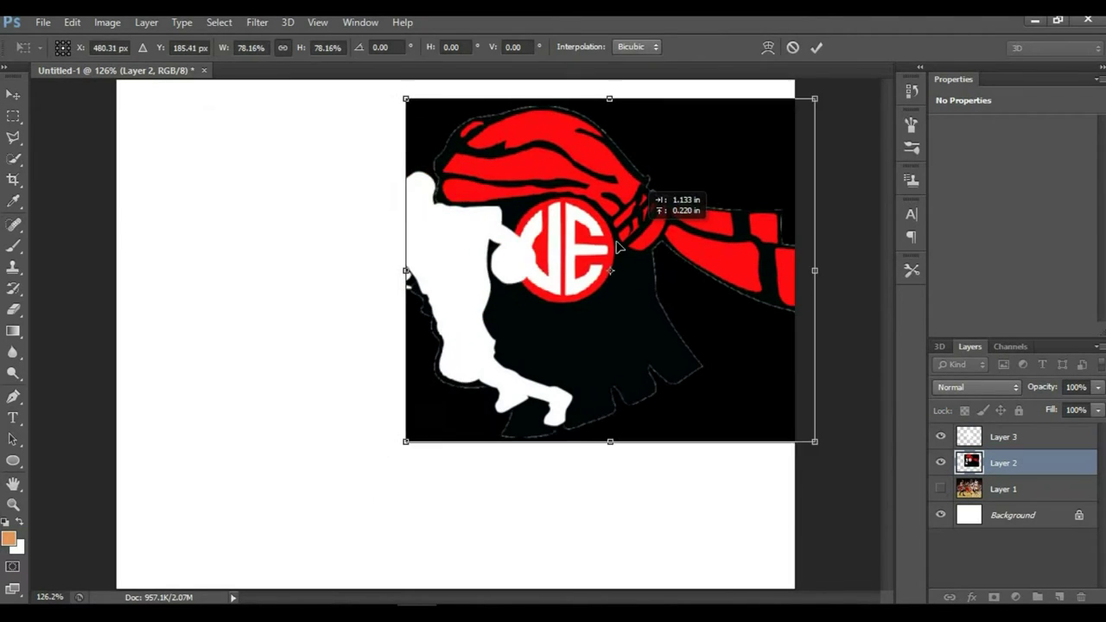
drag(603, 444, 593, 425)
drag(585, 205, 501, 272)
drag(665, 168, 625, 129)
drag(598, 272, 682, 183)
key(Return)
- Shrink the logo further, stand it upright again, and settle it near the top centre
mouse_move(591, 235)
mouse_down()
mouse_move(560, 246)
mouse_move(492, 325)
mouse_up()
key(ctrl+t)
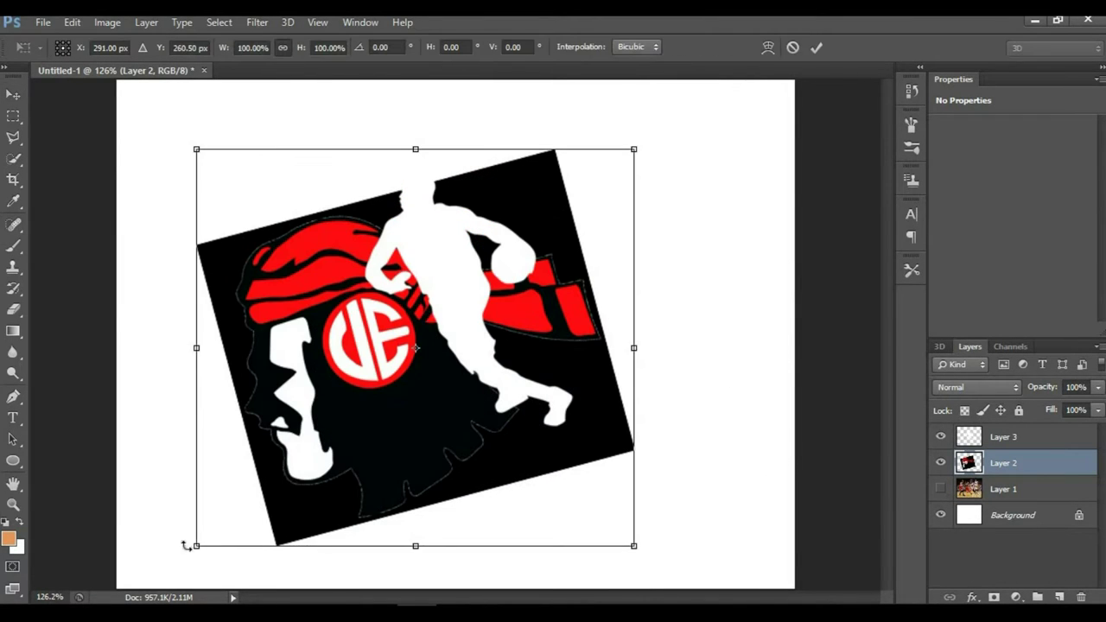
drag(186, 545, 263, 476)
drag(619, 362, 687, 312)
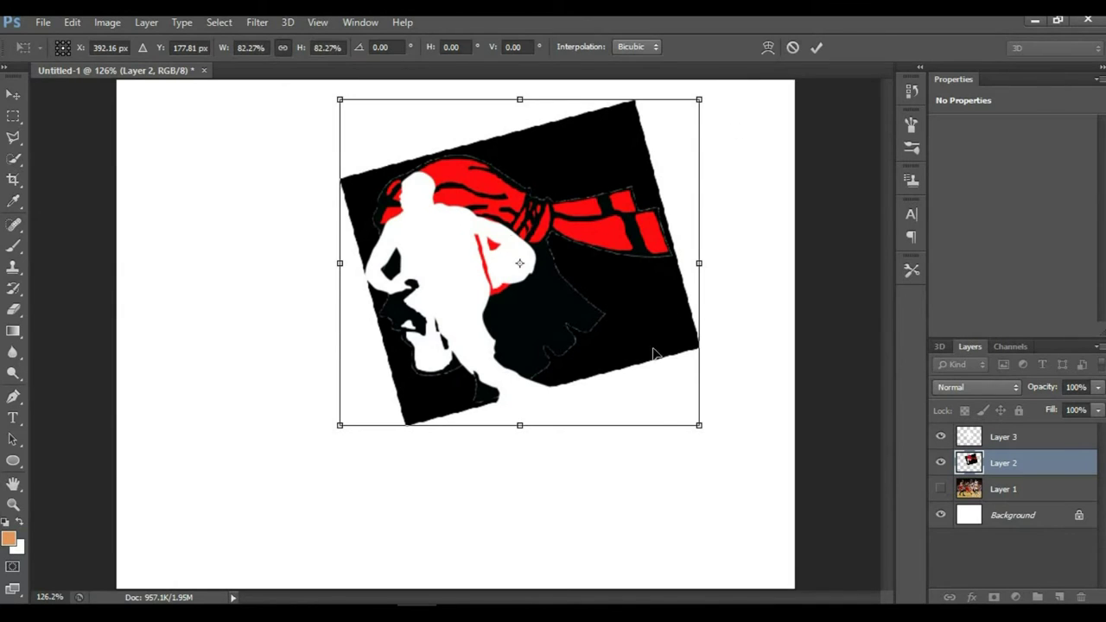
key(Escape)
key(ctrl+t)
drag(743, 121, 726, 173)
mouse_move(567, 213)
mouse_down()
mouse_move(722, 190)
mouse_move(696, 188)
mouse_up()
click(467, 251)
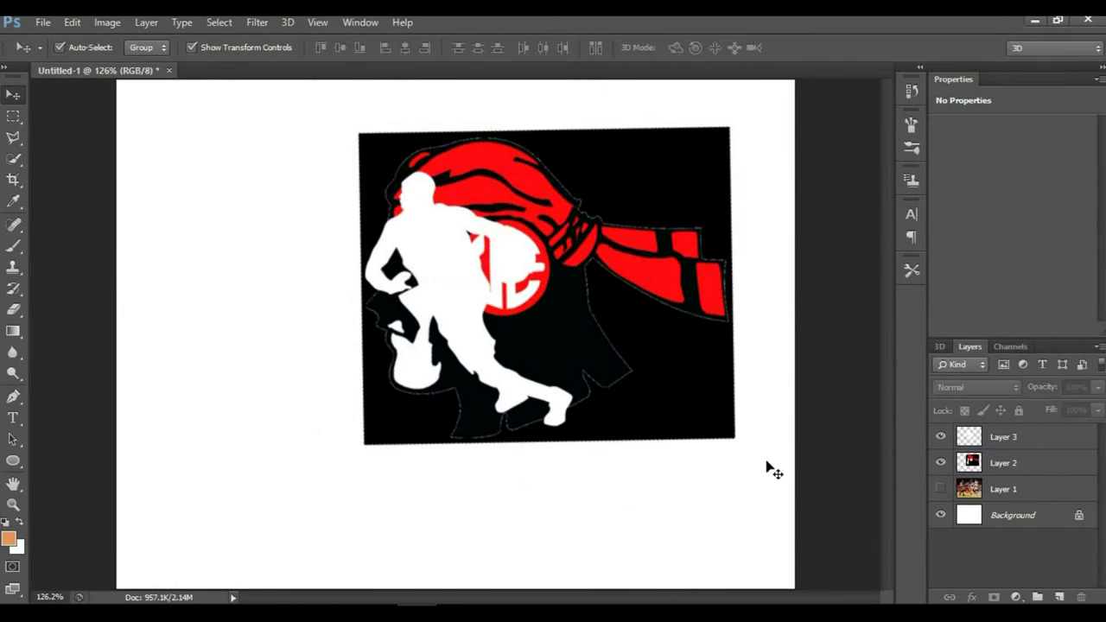
- Copy the player-shaped selection of the logo onto its own layer (Layer 4) with Quick Selection
click(1031, 447)
key(j)
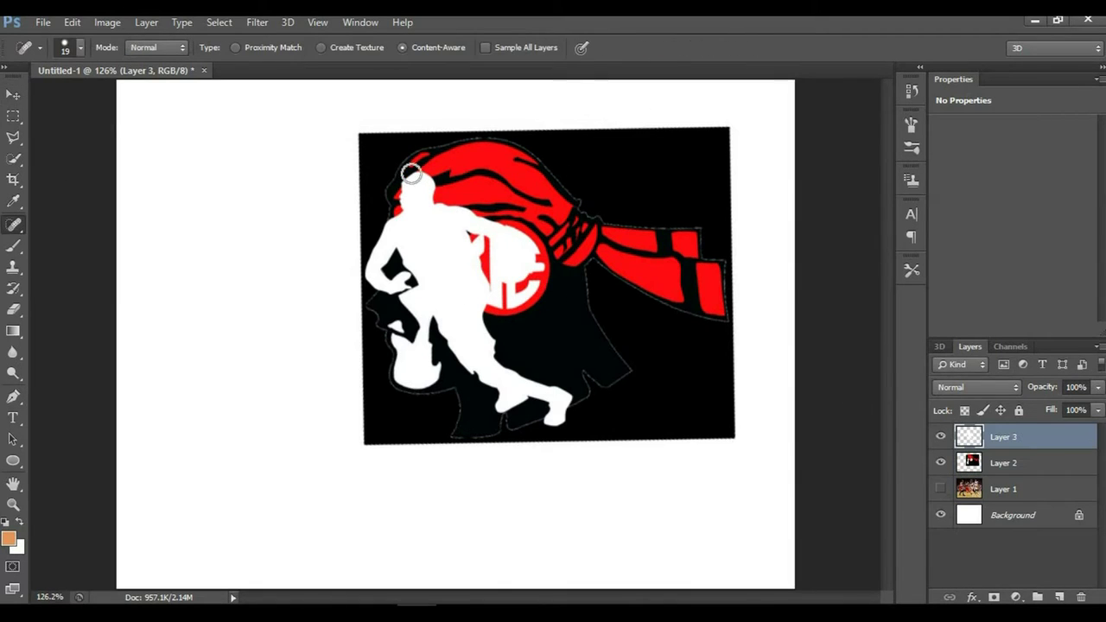
key(w)
click(1063, 474)
right_click(1062, 474)
click(785, 291)
key(ctrl+z)
key(ctrl+j)
- Hide Layers 2 and 3 and open Layer 4's Layer Style settings
click(940, 436)
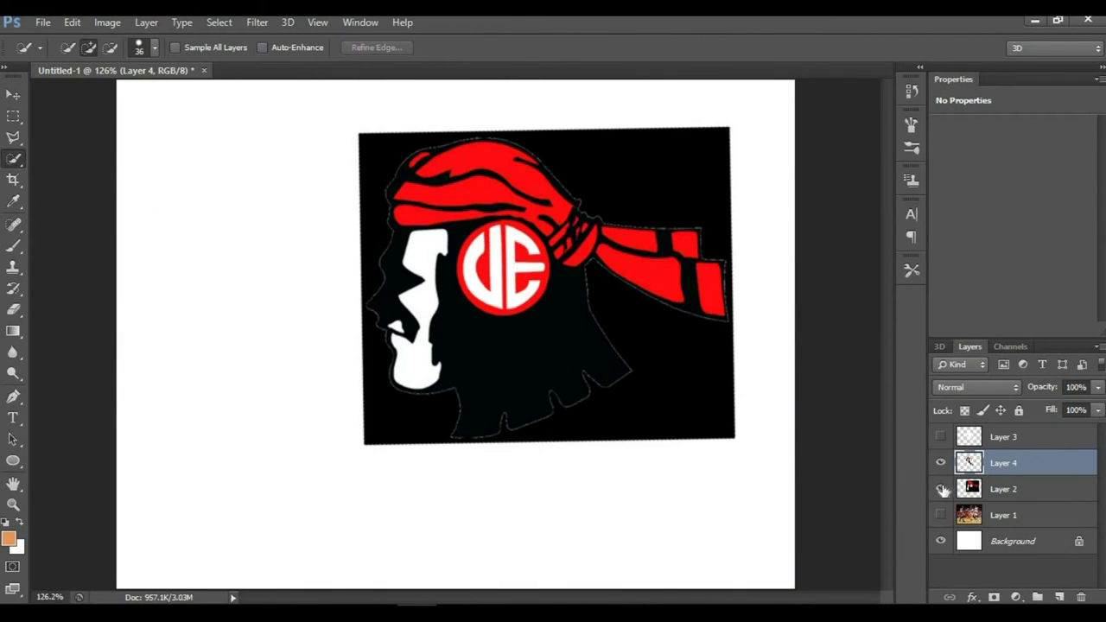
click(940, 488)
right_click(1002, 462)
click(769, 94)
drag(581, 226, 560, 226)
click(357, 295)
drag(523, 177, 757, 154)
- Add a near-zero-opacity drop shadow and a red stroke to Layer 4
click(566, 411)
drag(827, 234, 775, 228)
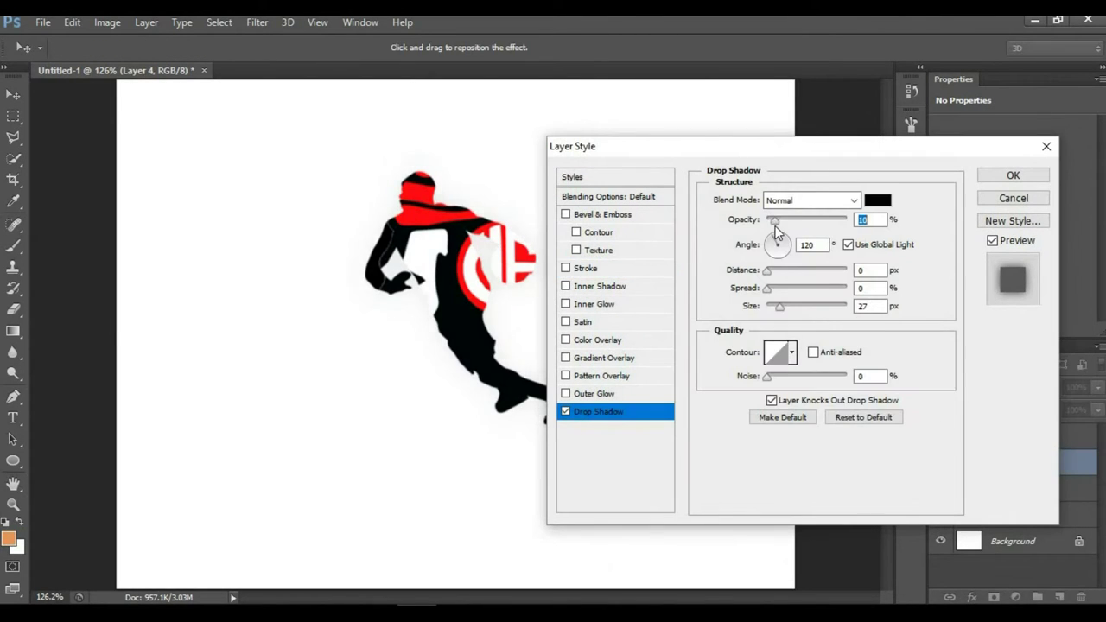
click(565, 268)
click(741, 314)
click(748, 339)
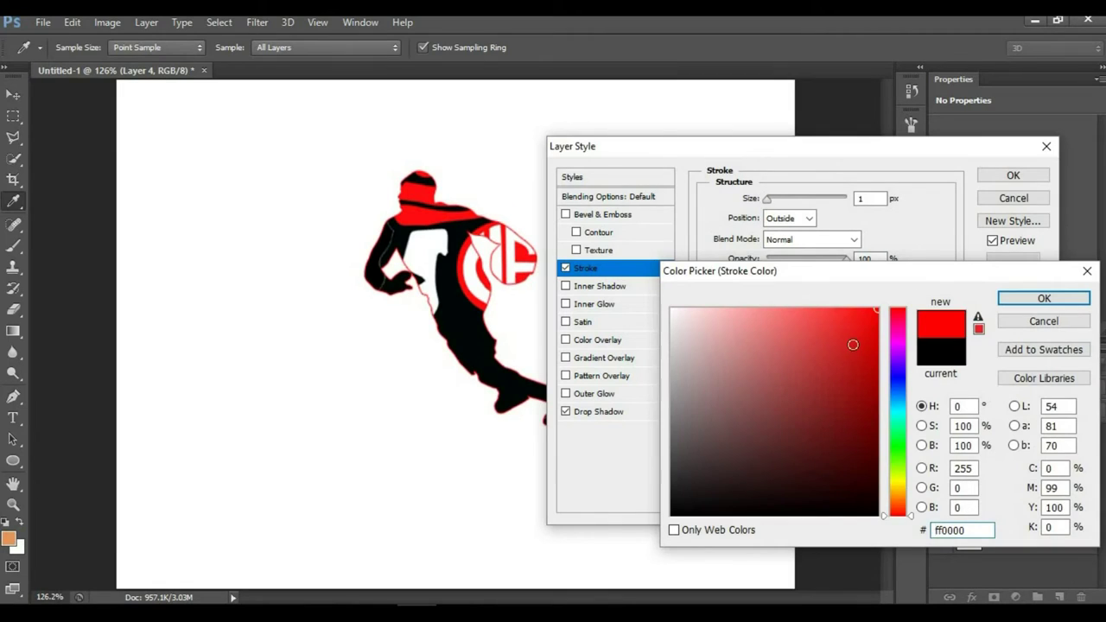
click(1043, 298)
click(1012, 174)
- Draw a large orange rounded rectangle with the Rounded Rectangle tool
key(u)
right_click(13, 461)
click(87, 471)
drag(216, 126, 452, 523)
- Distort the rounded rectangle path into a slanted parallelogram
click(71, 21)
click(346, 406)
drag(451, 523, 602, 518)
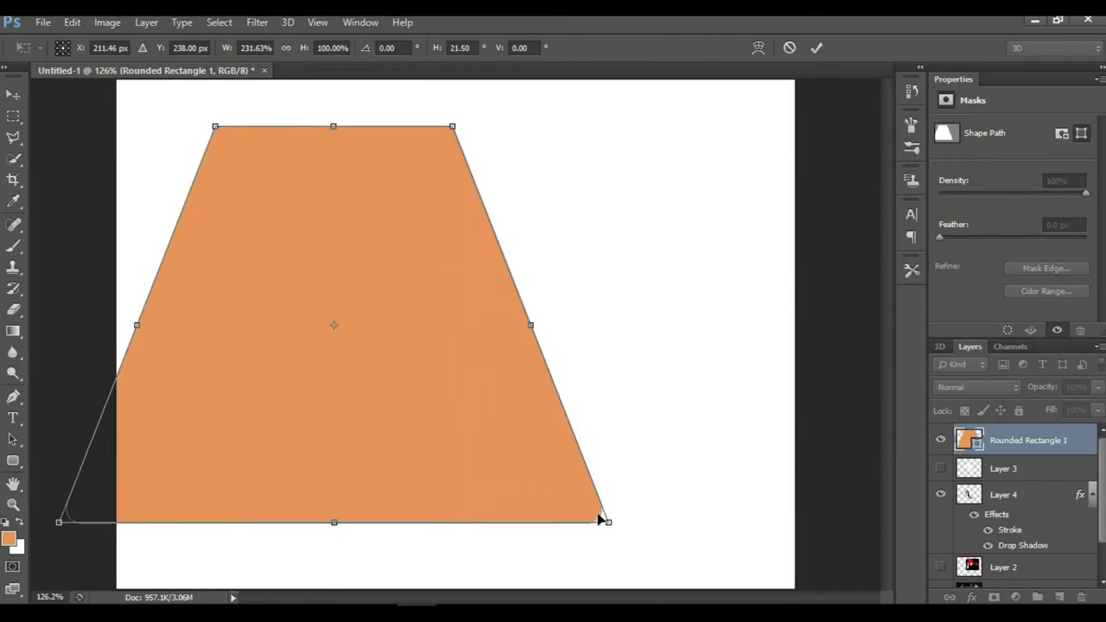
key(Escape)
click(72, 22)
click(345, 392)
drag(452, 522, 627, 509)
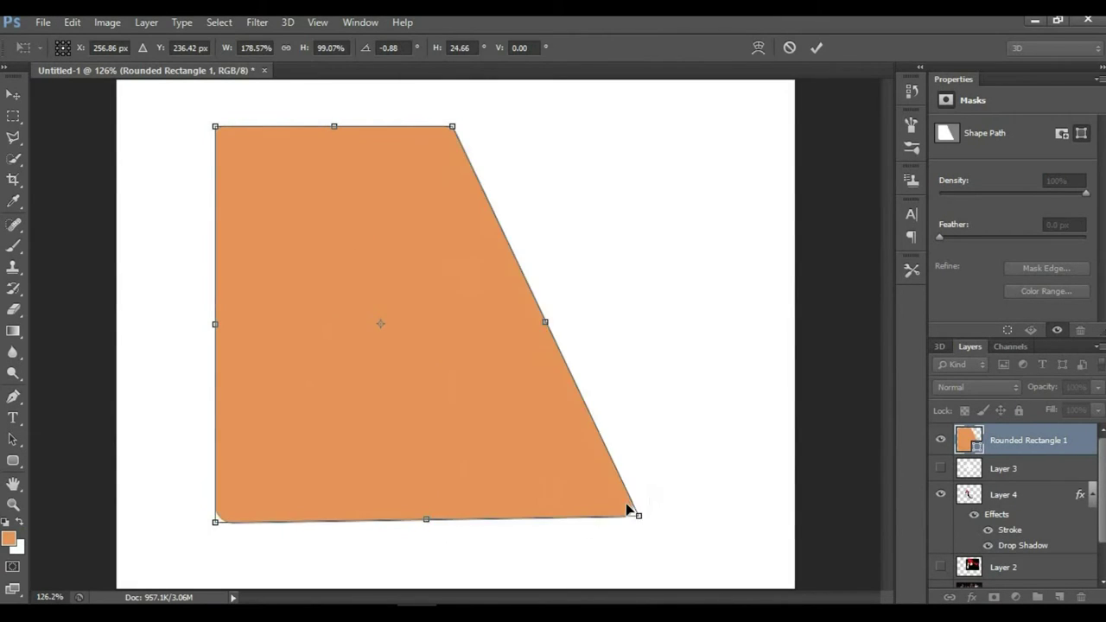
drag(215, 521, 349, 520)
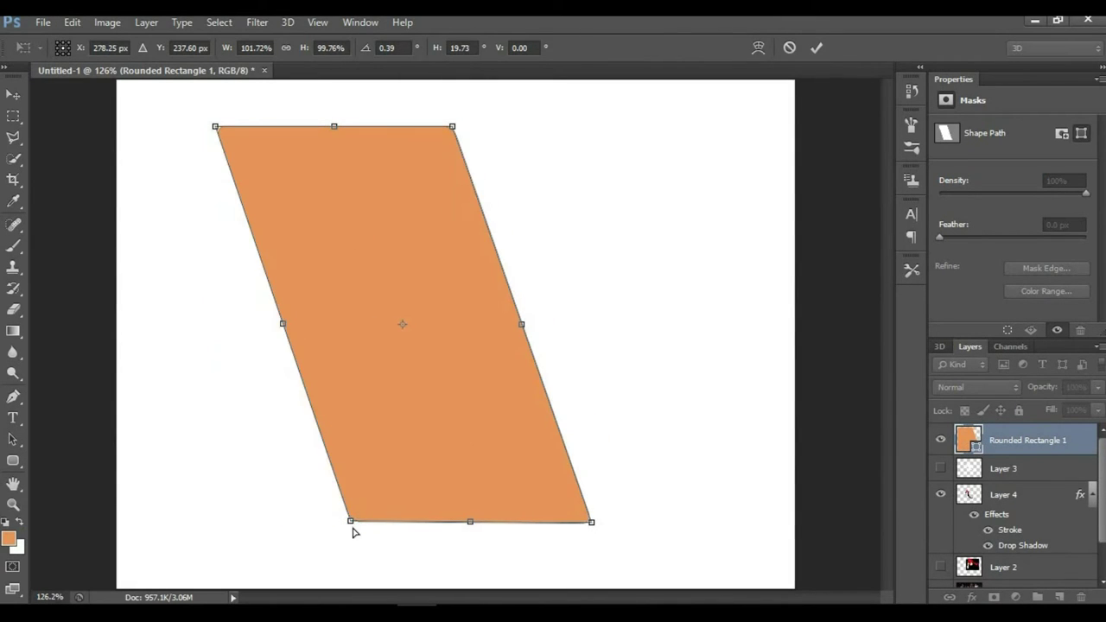
click(13, 94)
click(605, 259)
- Give the rectangle layer a pure red Color Overlay
right_click(1028, 440)
click(717, 92)
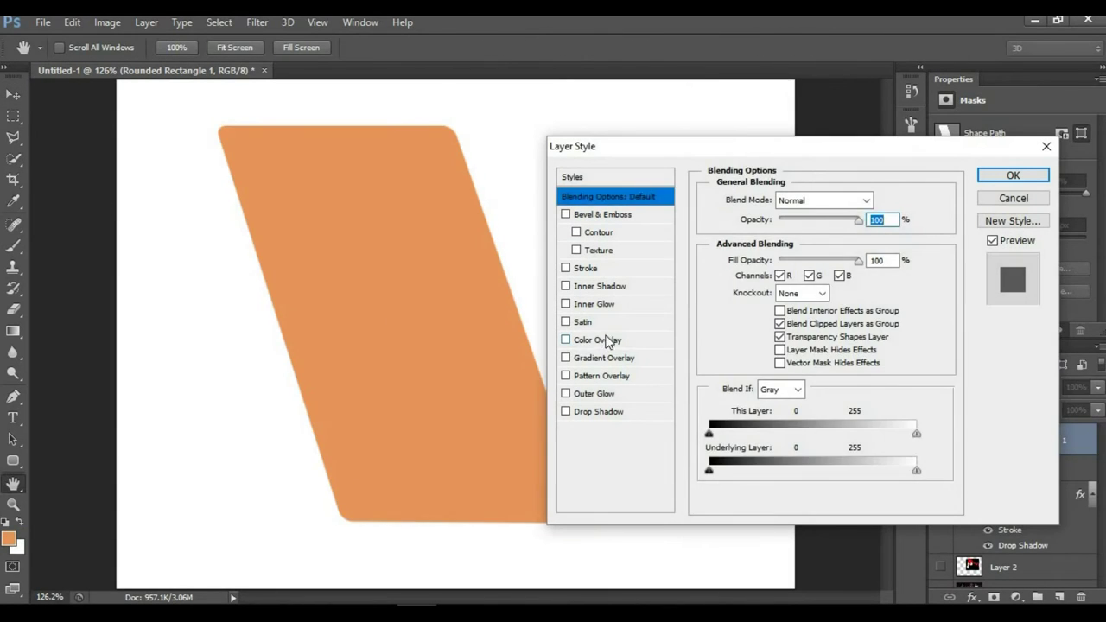
click(598, 340)
click(877, 200)
drag(784, 357, 877, 308)
click(1044, 298)
click(1013, 174)
- Move the red shape below the player layer, scaled to about 75% behind him
scroll(1011, 518, down, 2)
drag(1028, 527, 1028, 471)
mouse_move(334, 168)
mouse_down()
mouse_move(304, 141)
mouse_move(316, 181)
mouse_up()
key(ctrl+t)
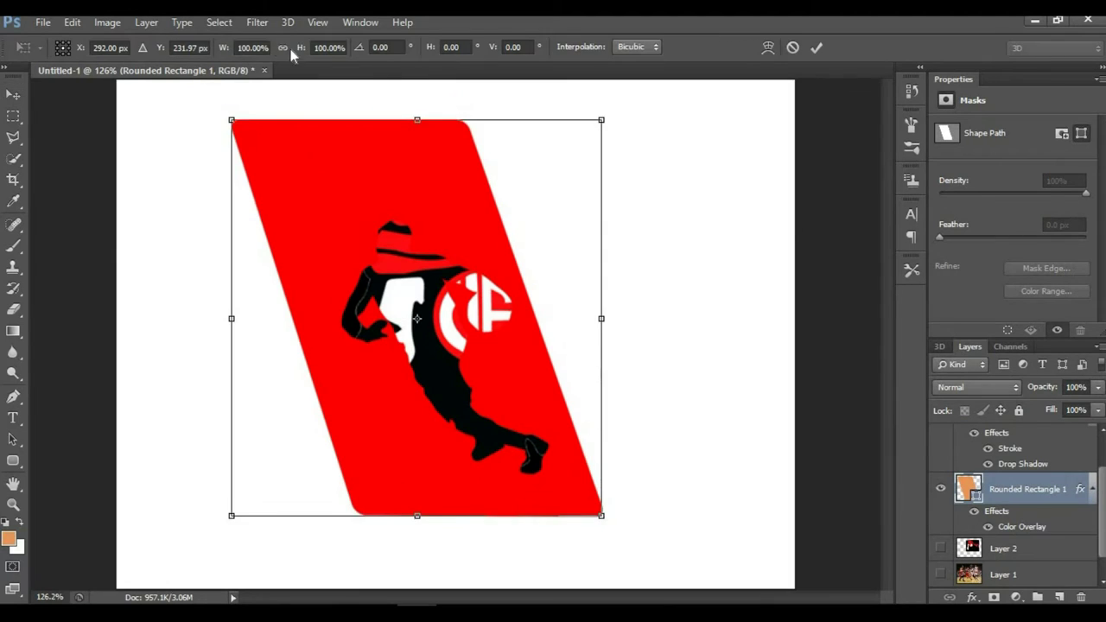
drag(234, 118, 313, 231)
drag(499, 241, 465, 198)
key(v)
key(Return)
- Add a Stroke outline to the player on Layer 4 and nudge the red shape down
scroll(1063, 497, up, 2)
right_click(1028, 463)
click(752, 95)
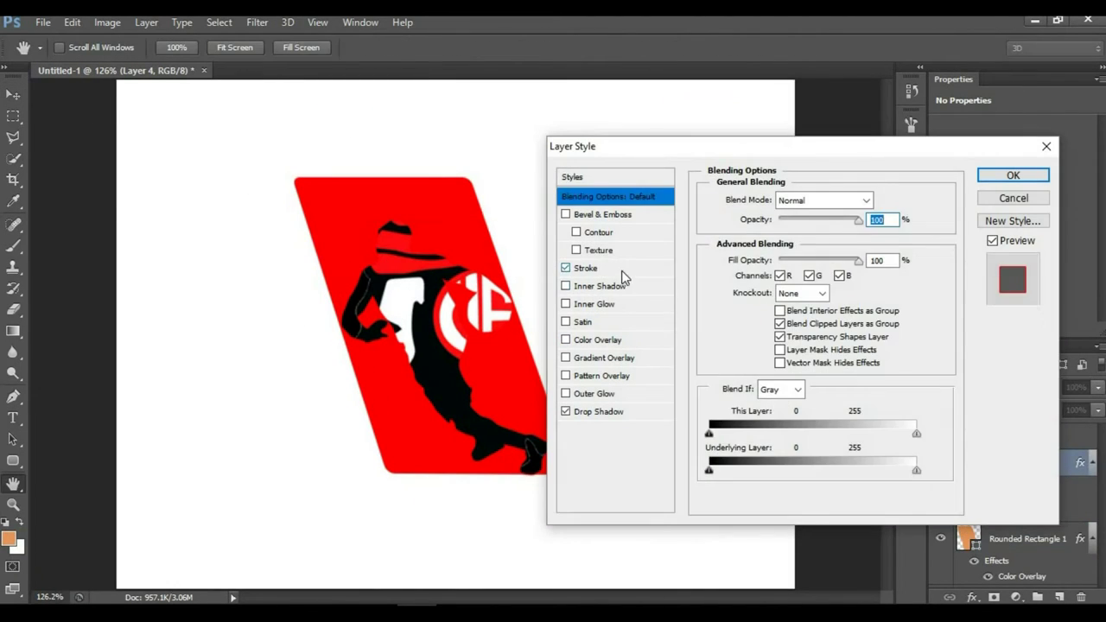
click(585, 268)
click(745, 316)
click(1043, 297)
click(1012, 174)
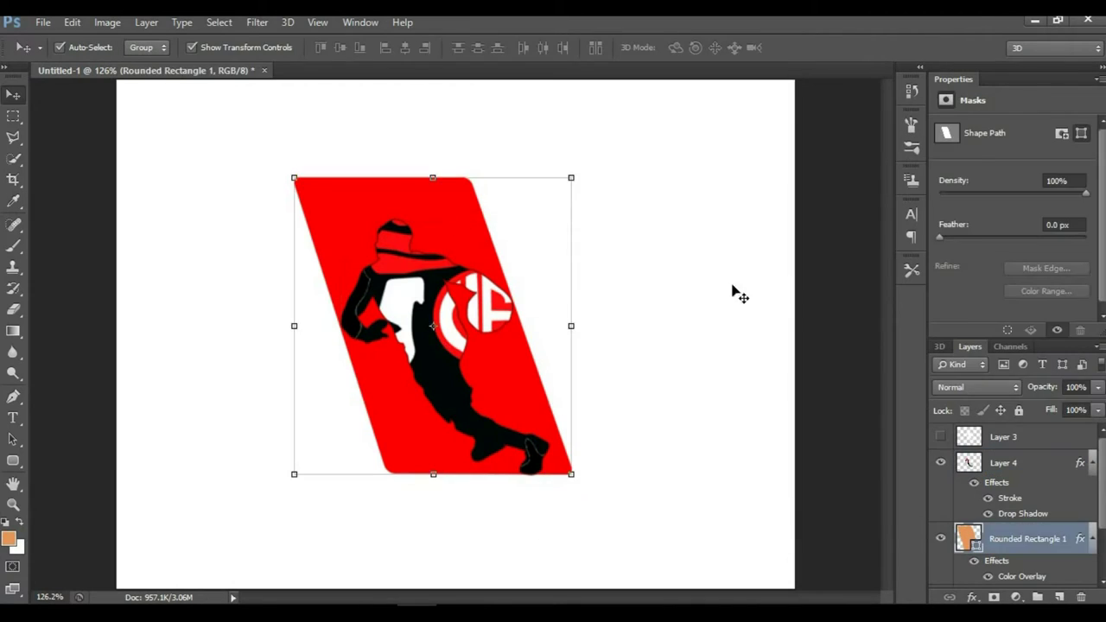
drag(459, 198, 459, 199)
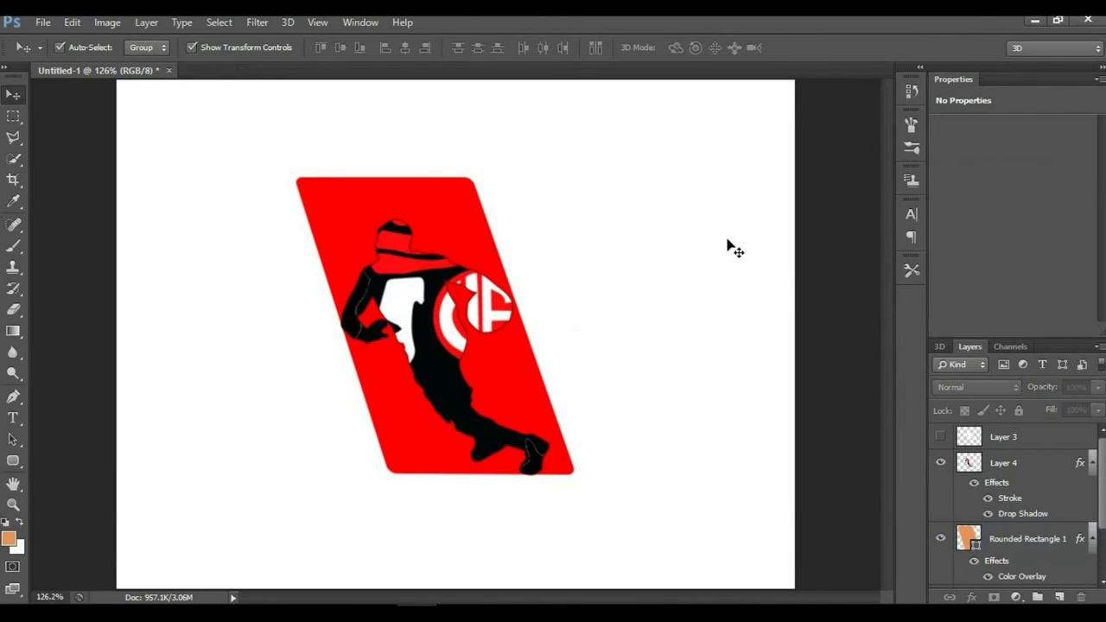
- Rasterize the red rectangle layer with its style and duplicate it
click(350, 206)
click(13, 137)
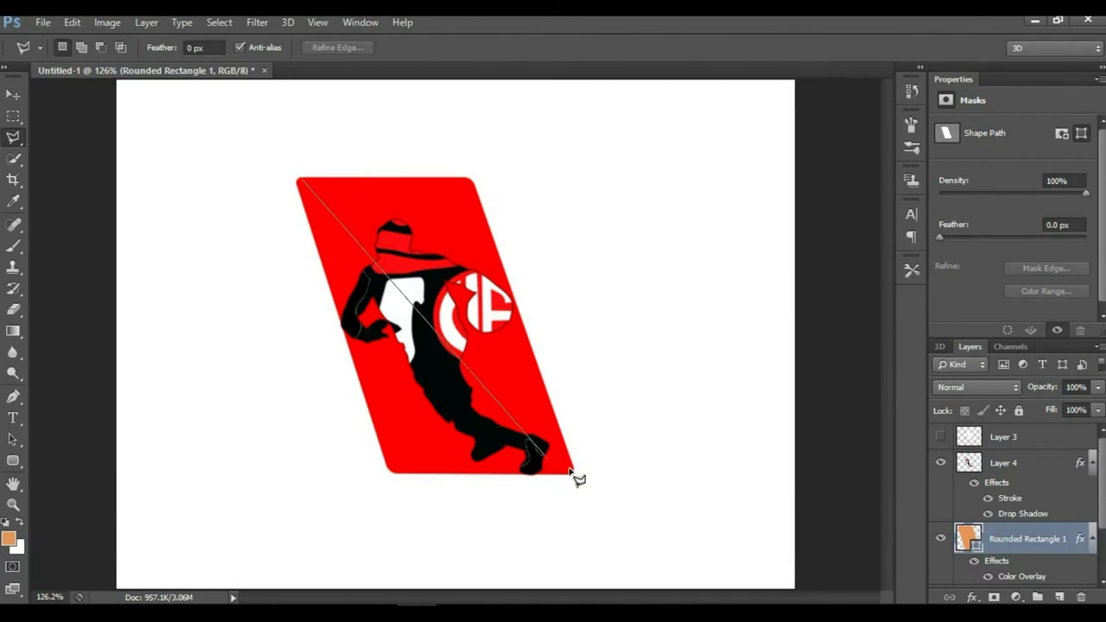
right_click(1028, 538)
click(834, 164)
right_click(1028, 539)
click(833, 164)
key(ctrl+j)
- Give the rectangle copy a white Color Overlay and rasterize it
right_click(1037, 535)
click(605, 343)
click(882, 203)
click(672, 247)
click(1043, 296)
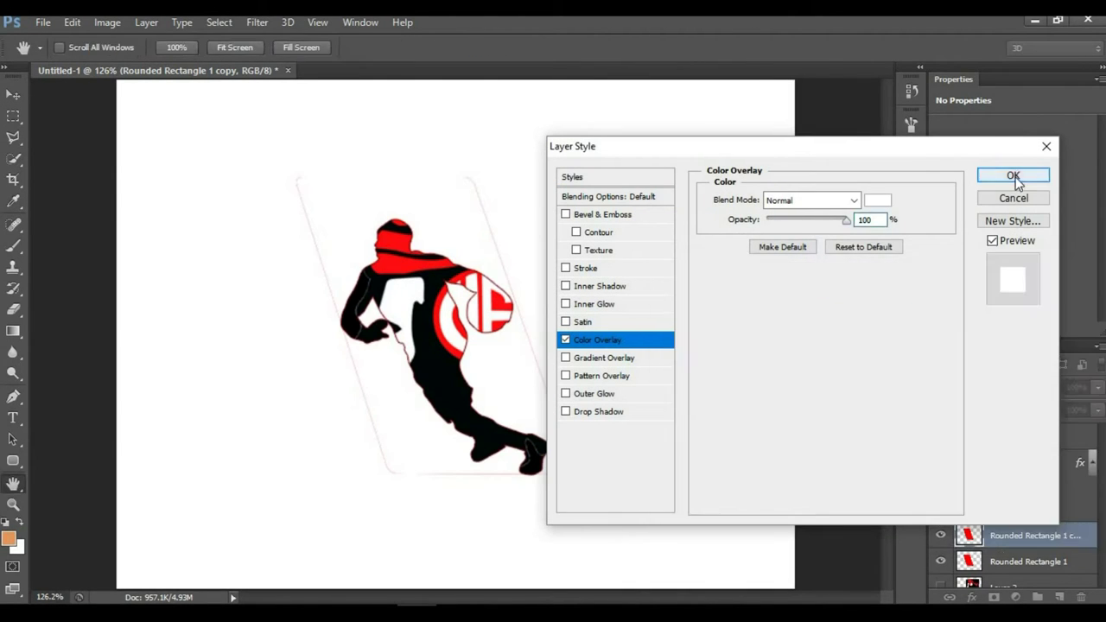
click(999, 173)
right_click(1032, 535)
click(867, 178)
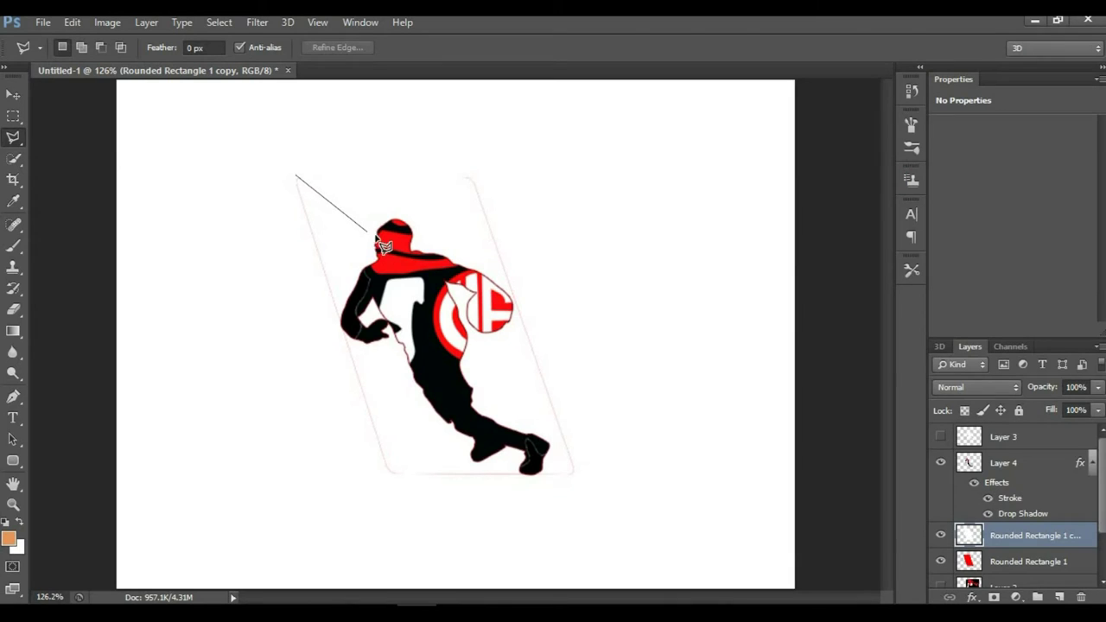
- Delete the lassoed diagonal half of the white copy to reveal the red beneath
key(Delete)
key(ctrl+d)
key(v)
click(82, 246)
- Add a thin black Stroke outline around the split shape
right_click(1033, 535)
key(Escape)
scroll(839, 407, down, 3)
right_click(1032, 536)
click(881, 34)
click(615, 412)
click(586, 268)
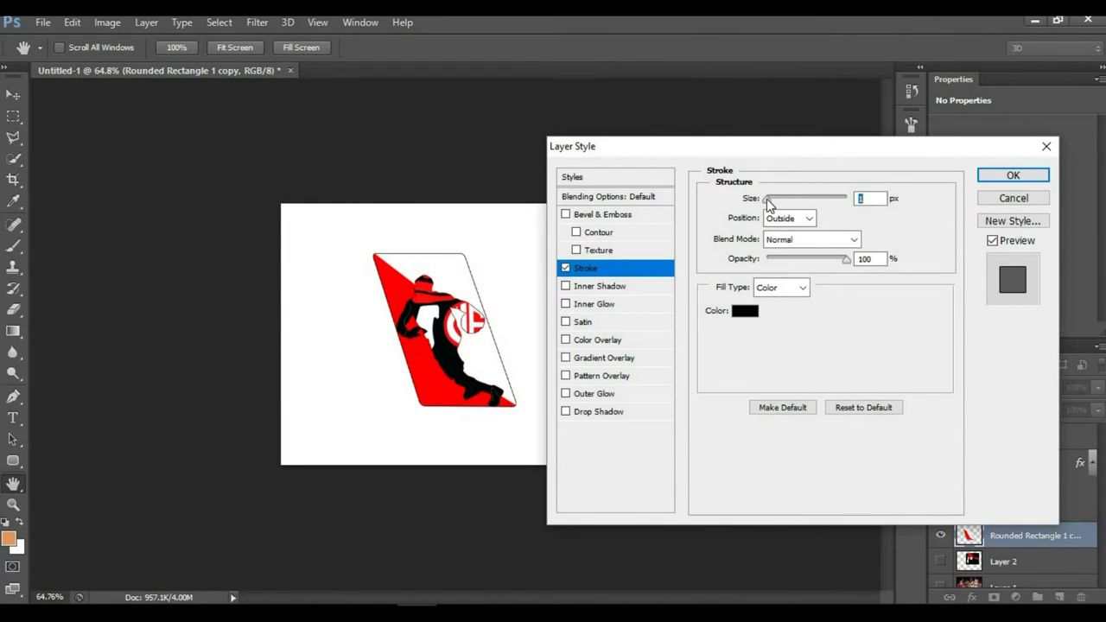
- Start a 30 pt Eurostile text line below the shape, typing 'AC'
key(t)
click(346, 427)
text(ACSS-BASKETBALL)
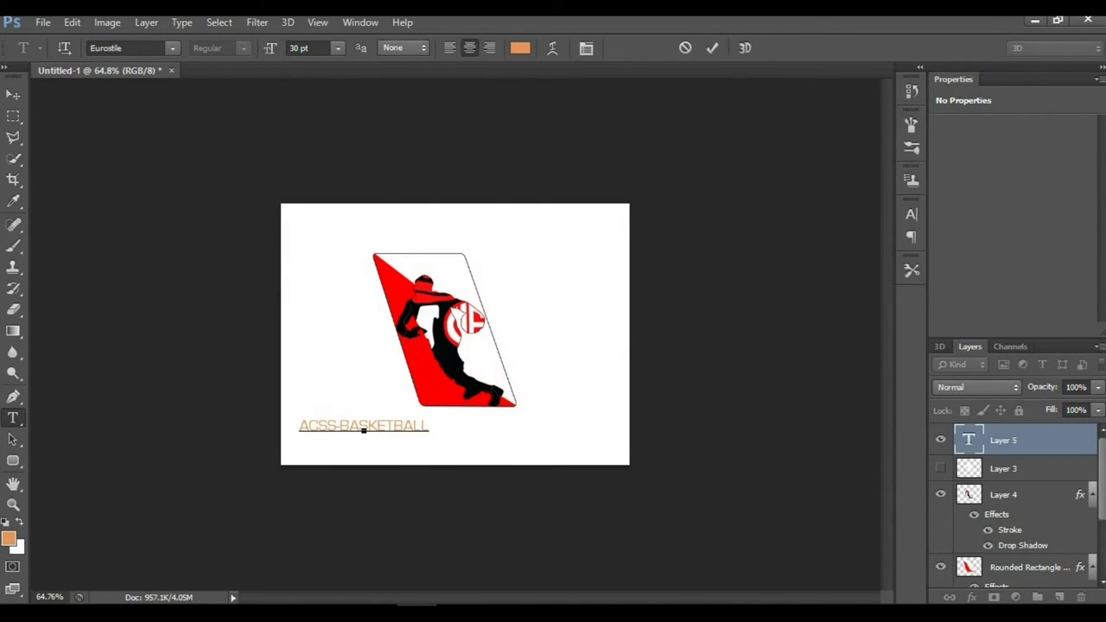
- Commit the ACSS-BASKETBALL title and stretch it to the shape's width
key(ctrl+Return)
key(v)
drag(563, 477, 581, 490)
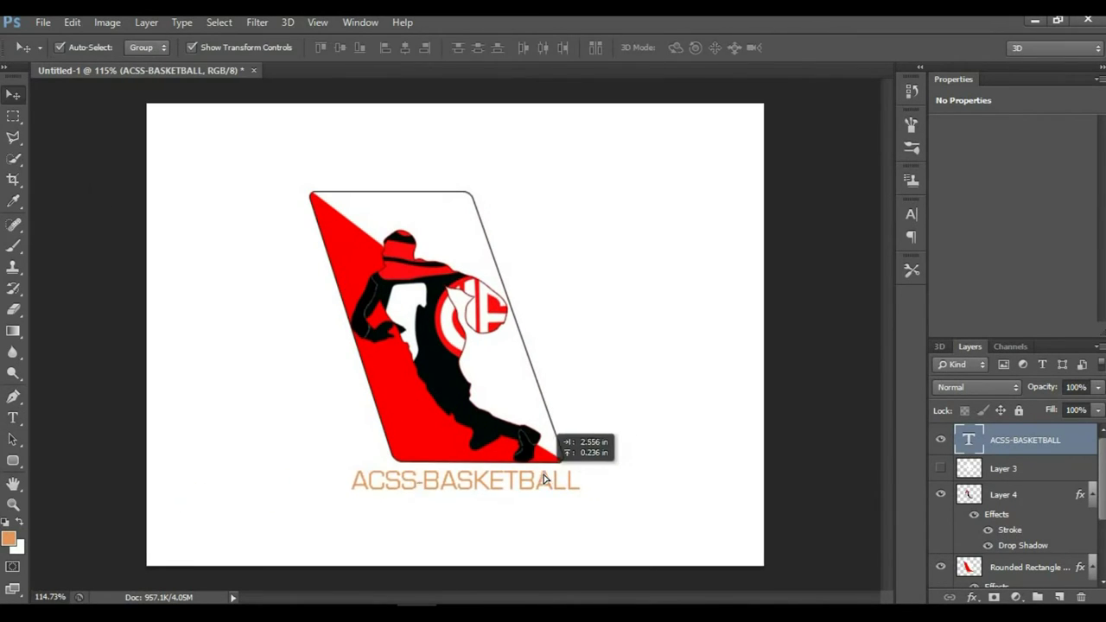
drag(353, 491, 388, 491)
- Set the title's font to AR BLANCA after trying Pricedown and another font
key(Return)
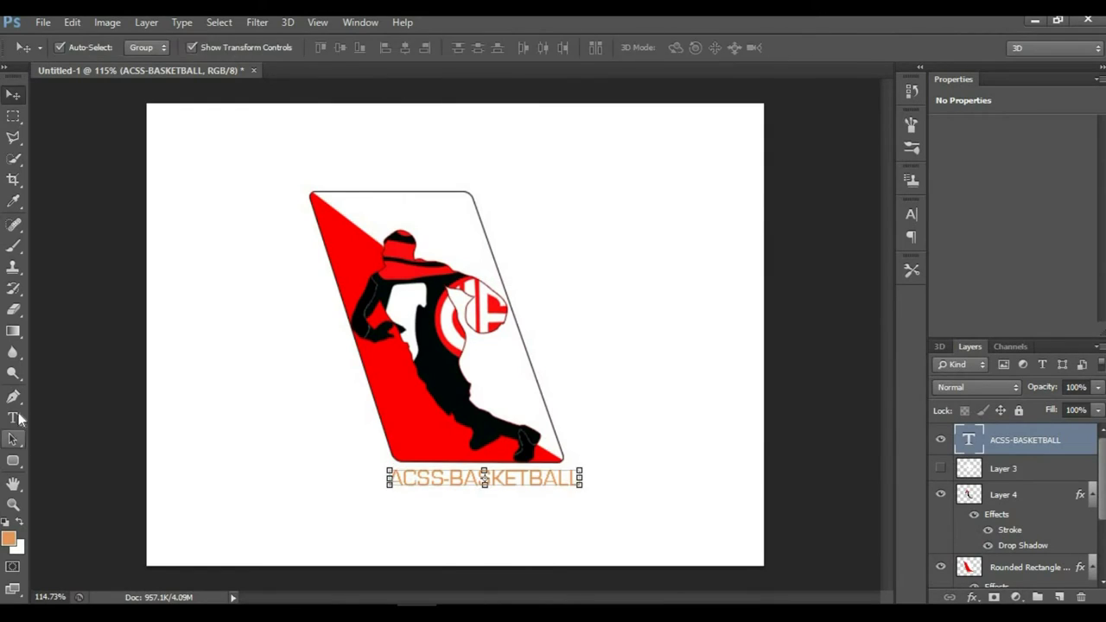
double_click(968, 439)
click(173, 48)
click(220, 211)
click(173, 48)
scroll(210, 369, down, 2)
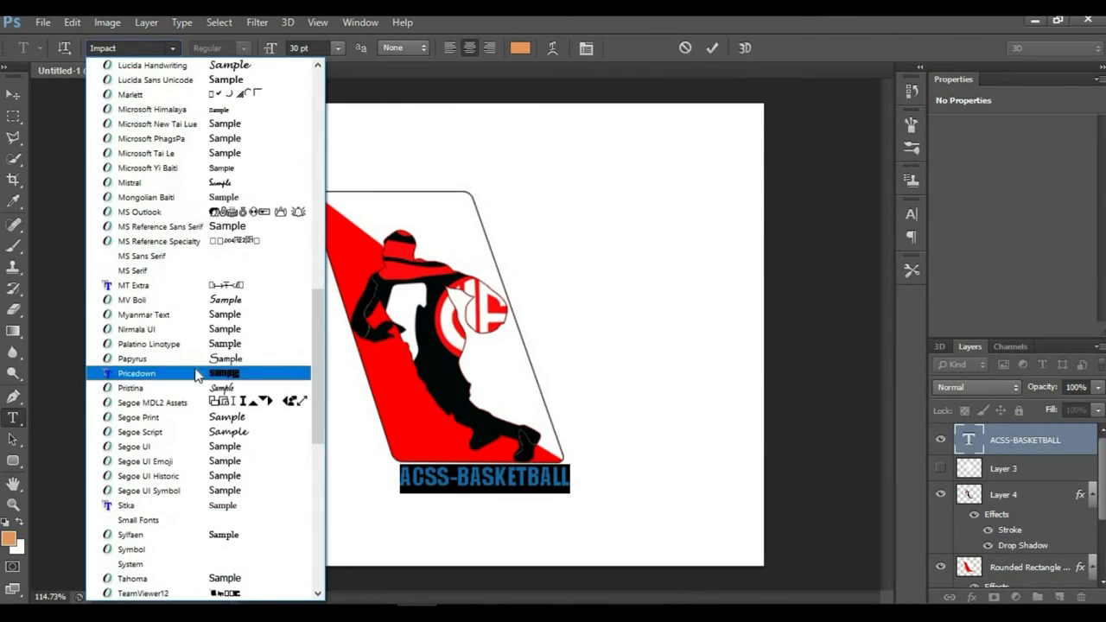
click(210, 372)
click(173, 48)
scroll(248, 453, up, 15)
scroll(222, 168, up, 5)
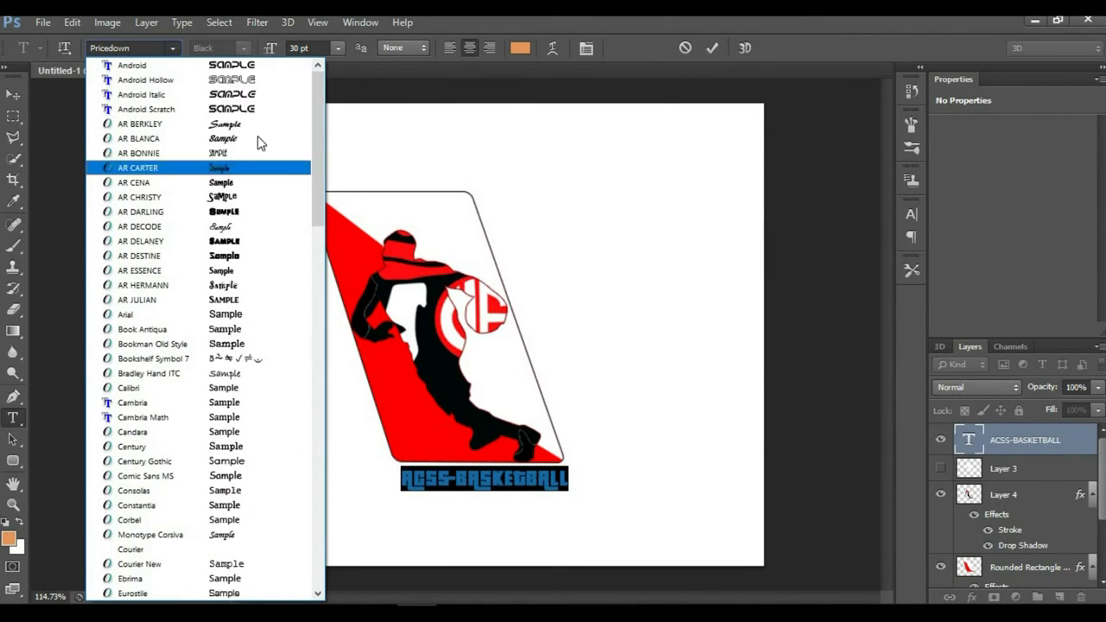
click(147, 138)
right_click(1028, 440)
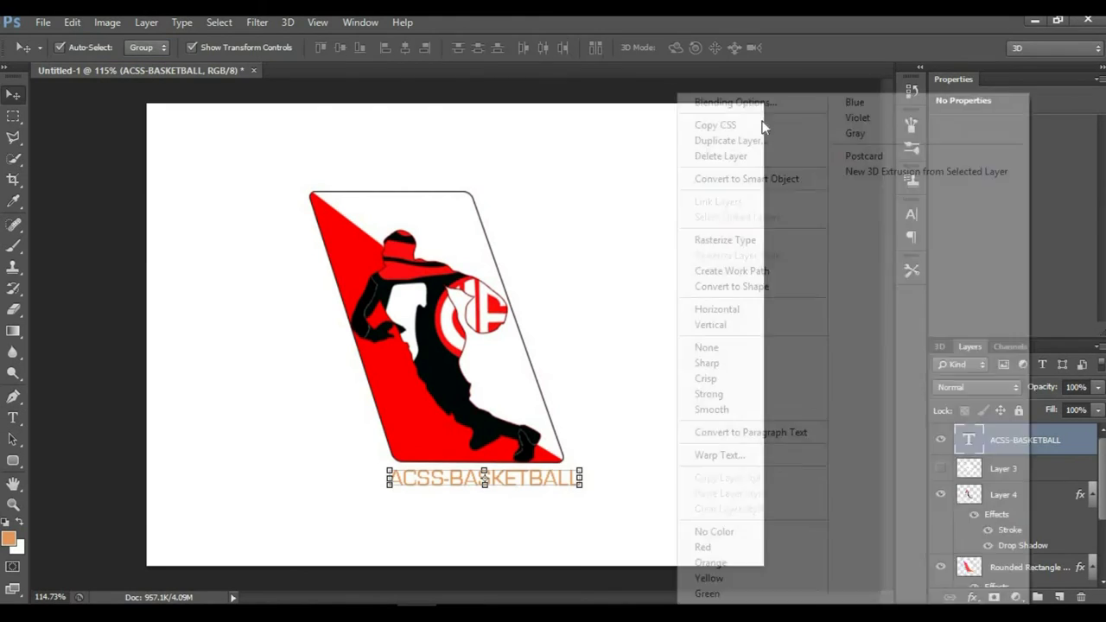
- Give the title a black (000000) stroke and a black Color Overlay
click(708, 100)
click(584, 268)
click(729, 310)
click(730, 416)
text(000000)
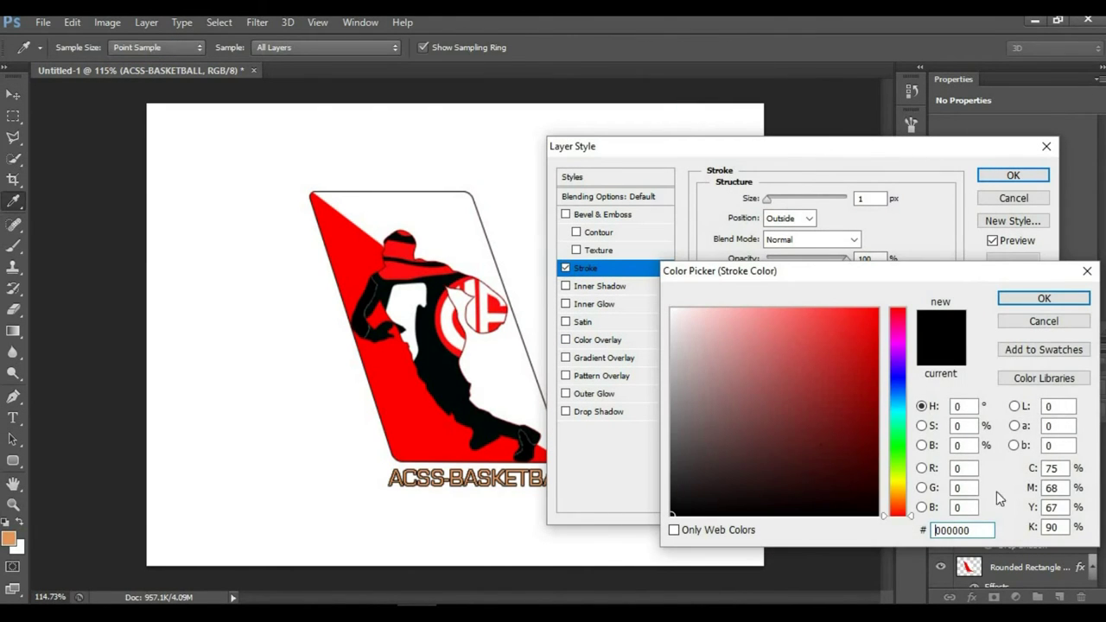
key(Return)
drag(773, 200, 768, 199)
click(587, 341)
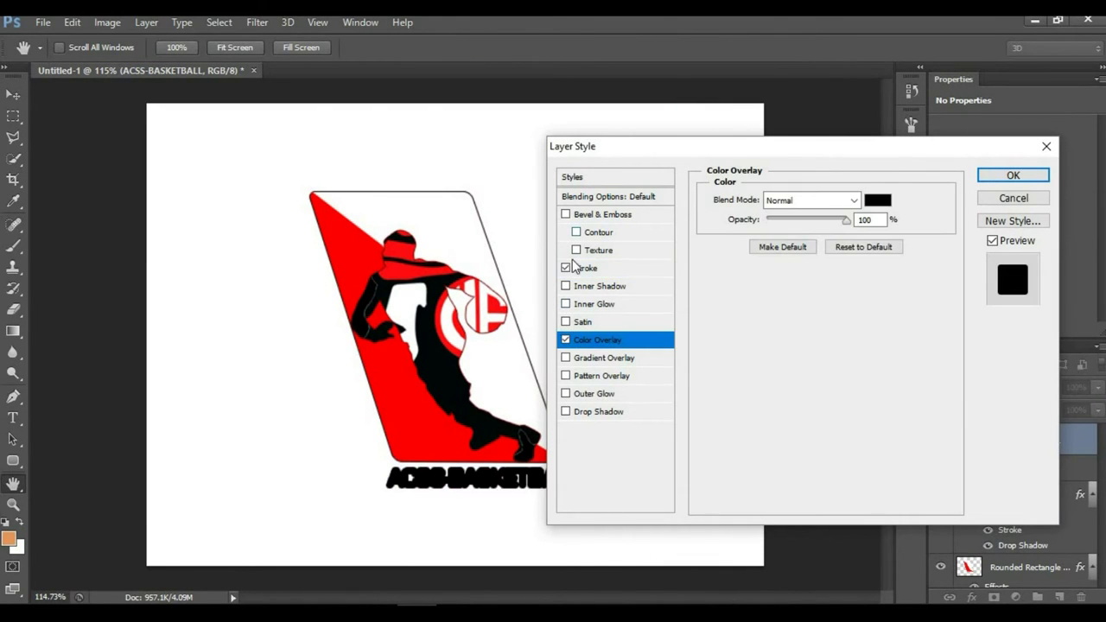
click(566, 268)
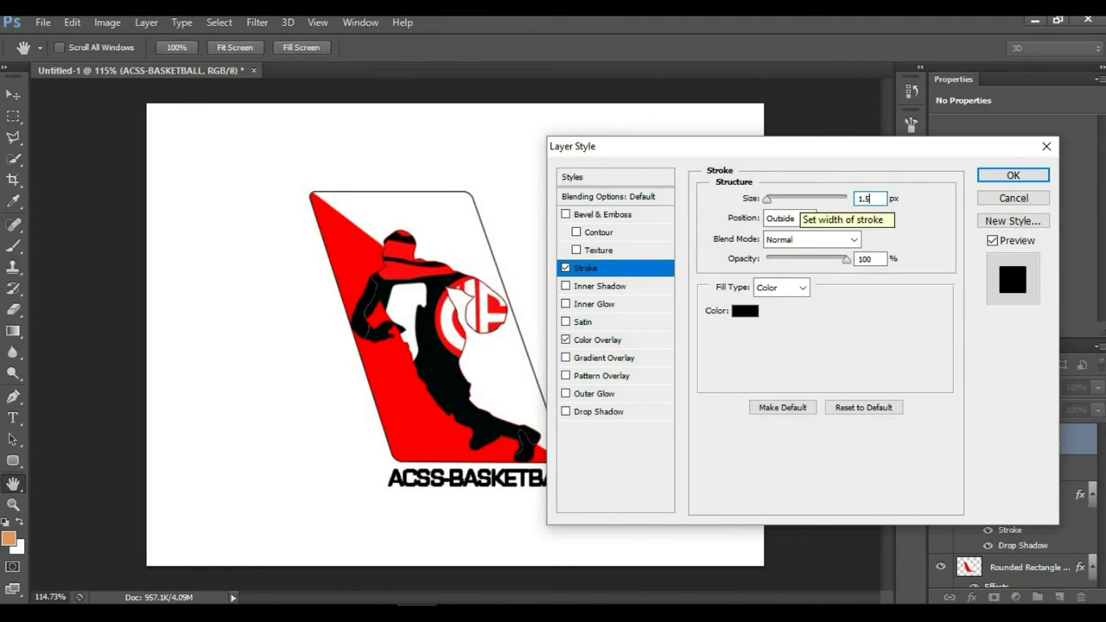
- Set the title's stroke size to 1 px and apply the layer styles
click(1016, 176)
click(517, 248)
text(1)
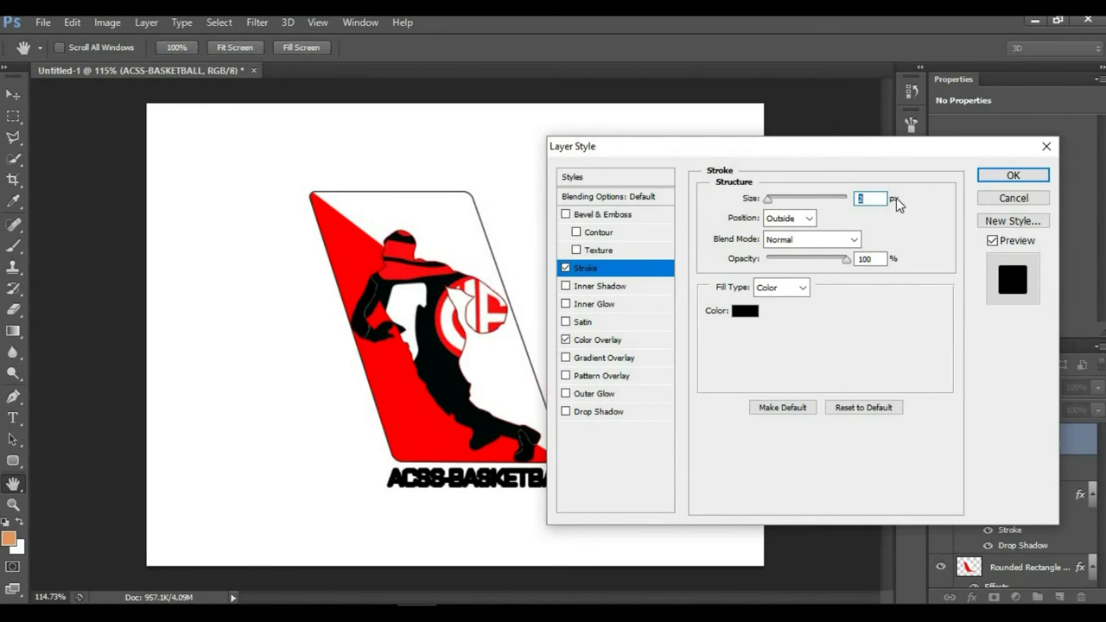
click(1013, 175)
- Rasterize the text, scale it to about 88% and nudge it left under the rectangle
right_click(1025, 440)
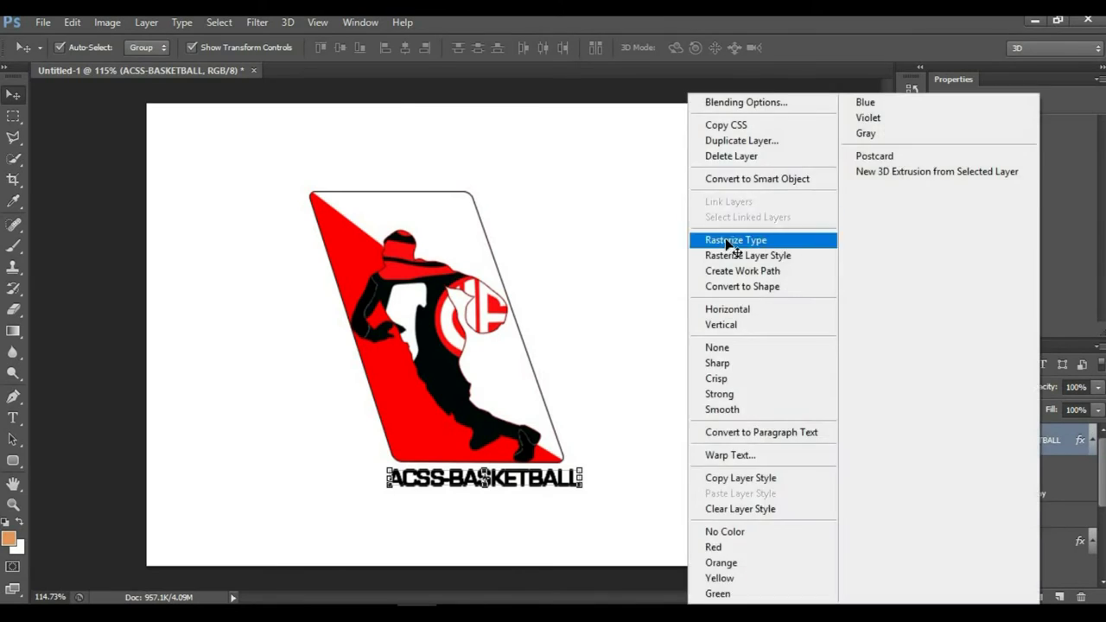
click(740, 239)
key(ctrl+t)
drag(332, 500, 384, 498)
drag(556, 489, 527, 489)
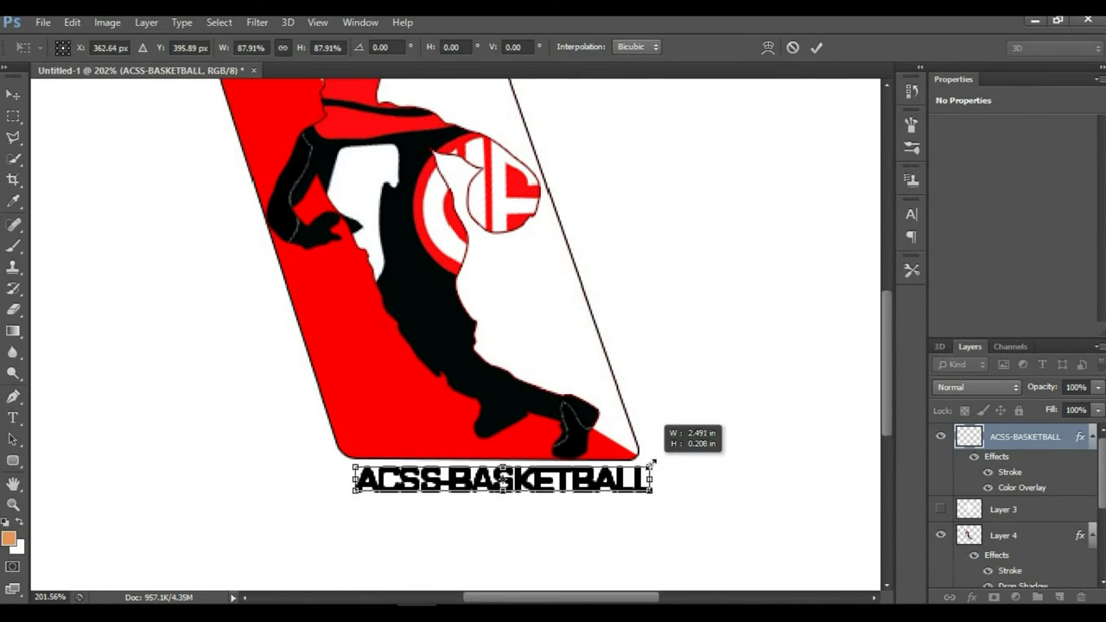
key(Return)
key(ctrl+0)
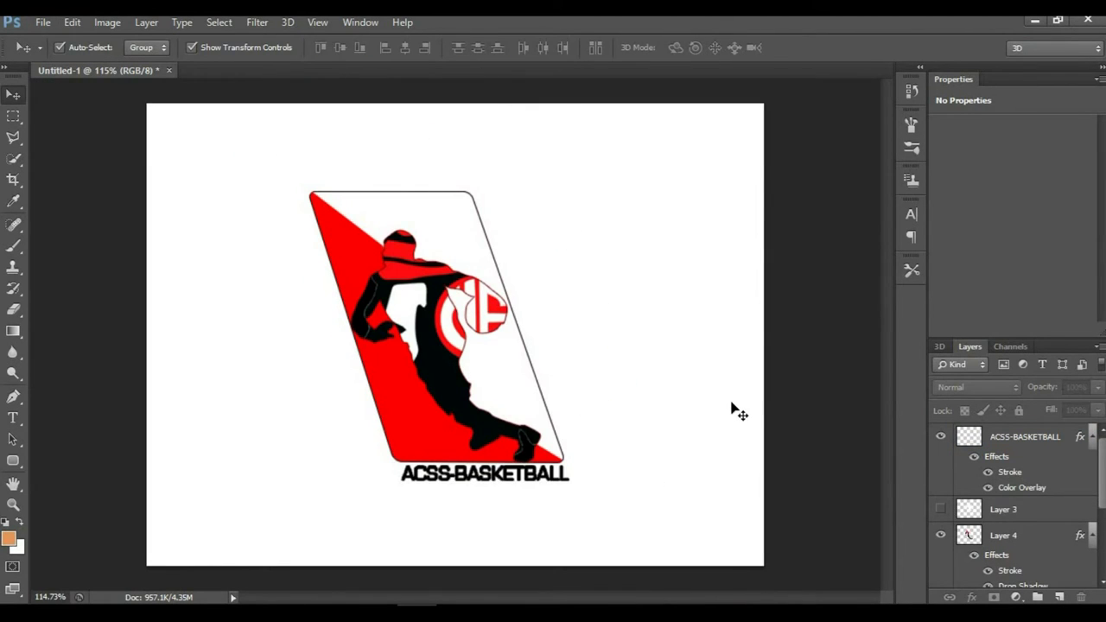
click(14, 419)
click(247, 416)
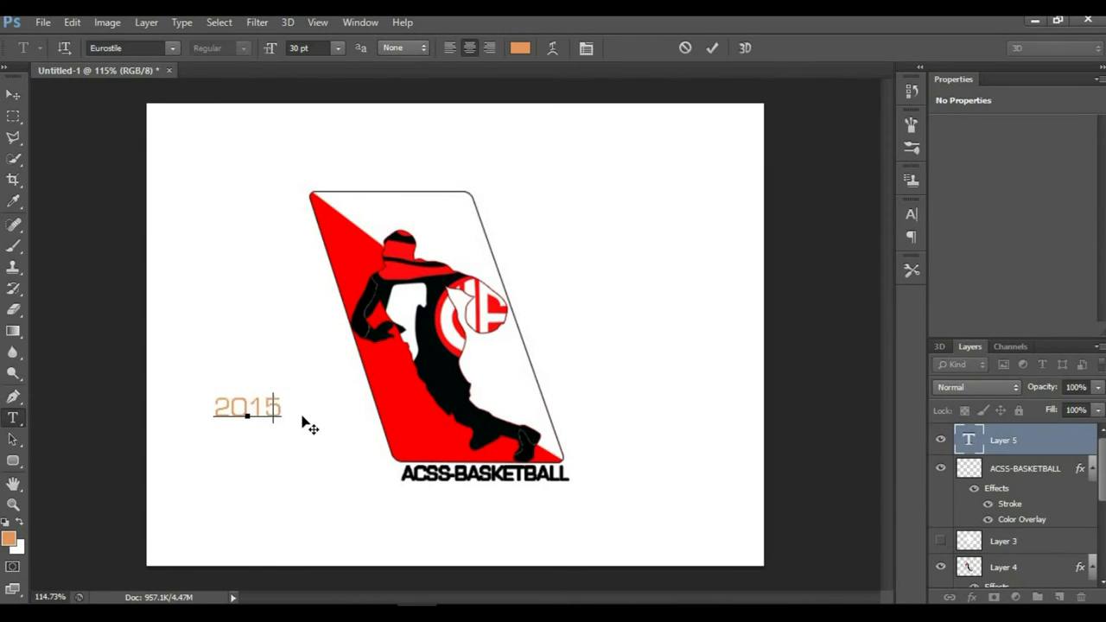
drag(308, 414, 412, 185)
right_click(710, 259)
click(740, 116)
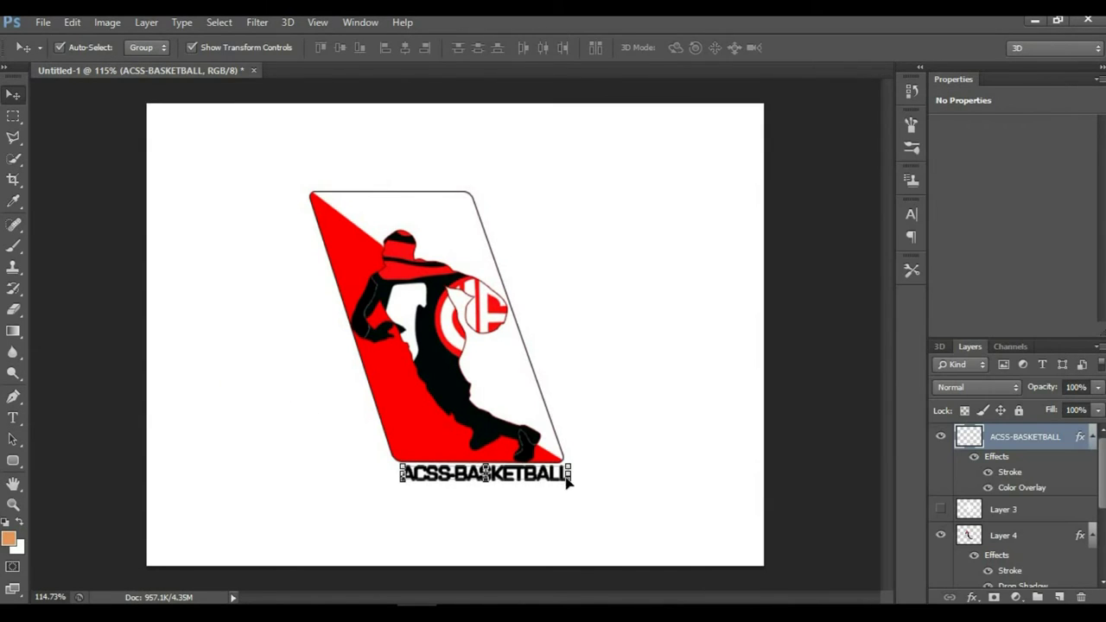
key(ctrl+t)
click(72, 22)
click(346, 411)
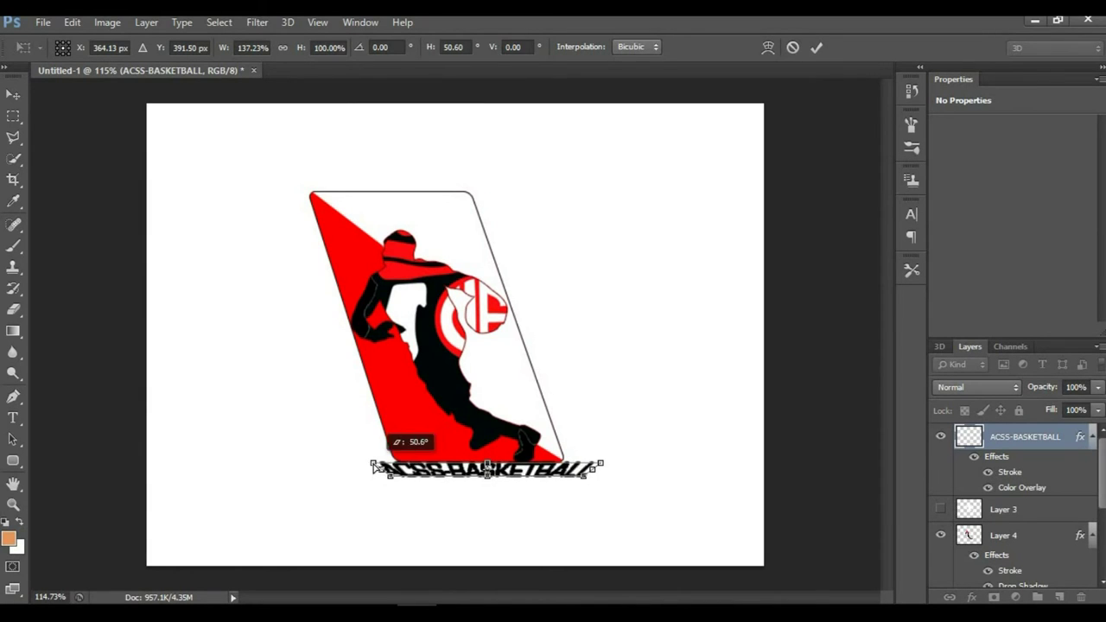
click(580, 249)
click(71, 22)
click(346, 410)
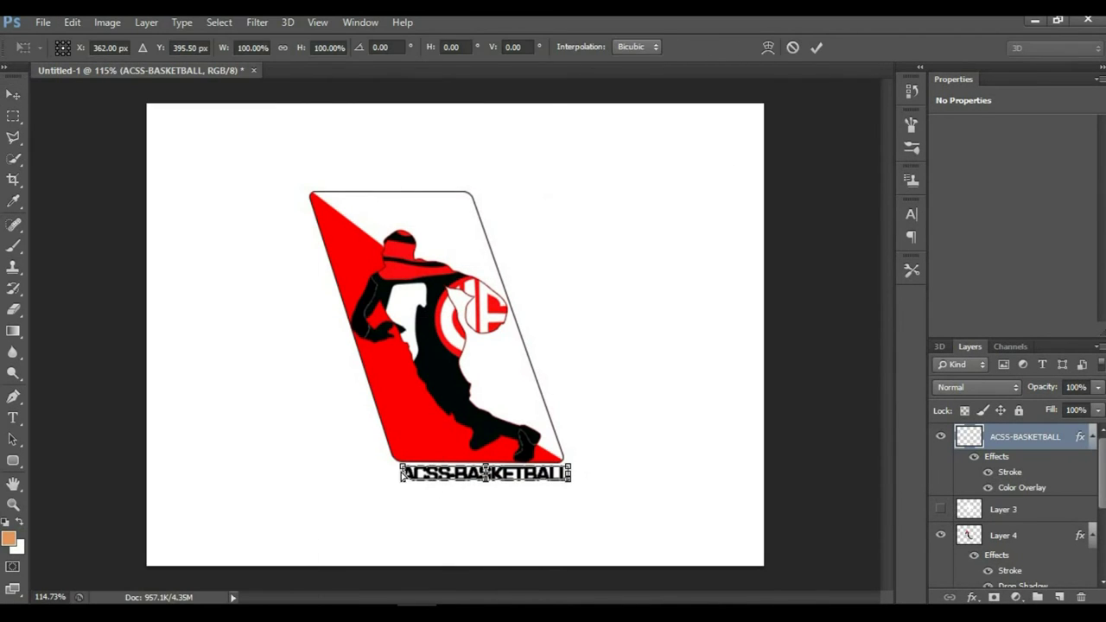
drag(644, 474, 569, 471)
key(Escape)
click(91, 179)
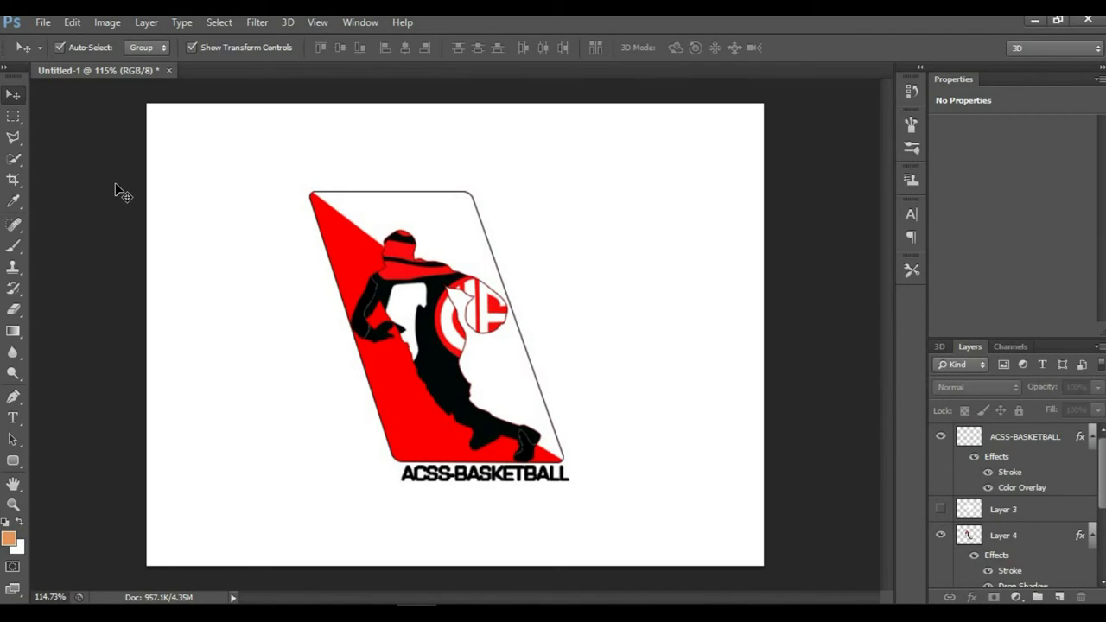
scroll(948, 544, down, 5)
click(940, 521)
- Move the bandana logo over the rectangle and try Multiply blending at reduced opacity
mouse_move(679, 258)
mouse_down()
mouse_move(656, 304)
mouse_move(698, 297)
mouse_up()
key(ctrl+shift+bracketright)
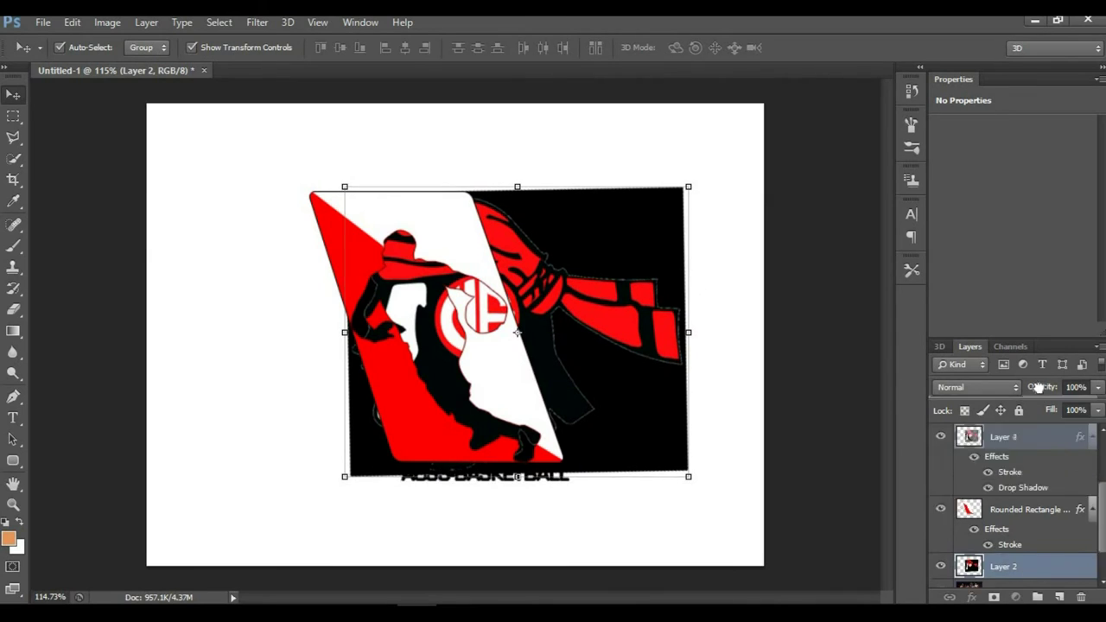
click(998, 387)
drag(1055, 412, 1032, 411)
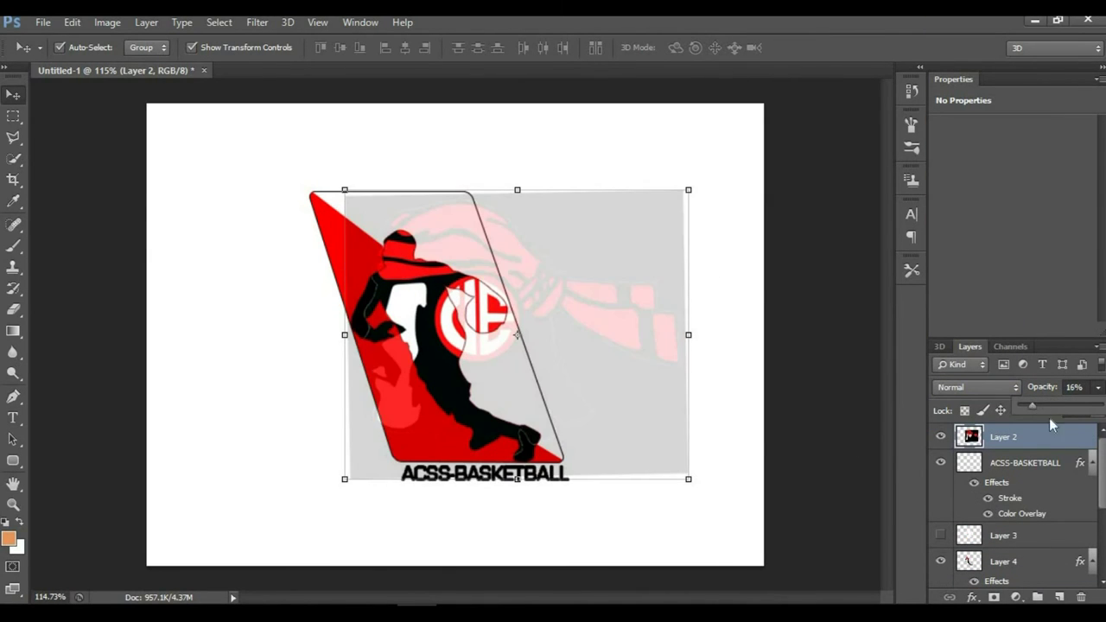
key(ctrl+bracketleft)
key(ctrl+bracketleft)
key(ctrl+bracketleft)
click(977, 387)
click(967, 71)
click(816, 222)
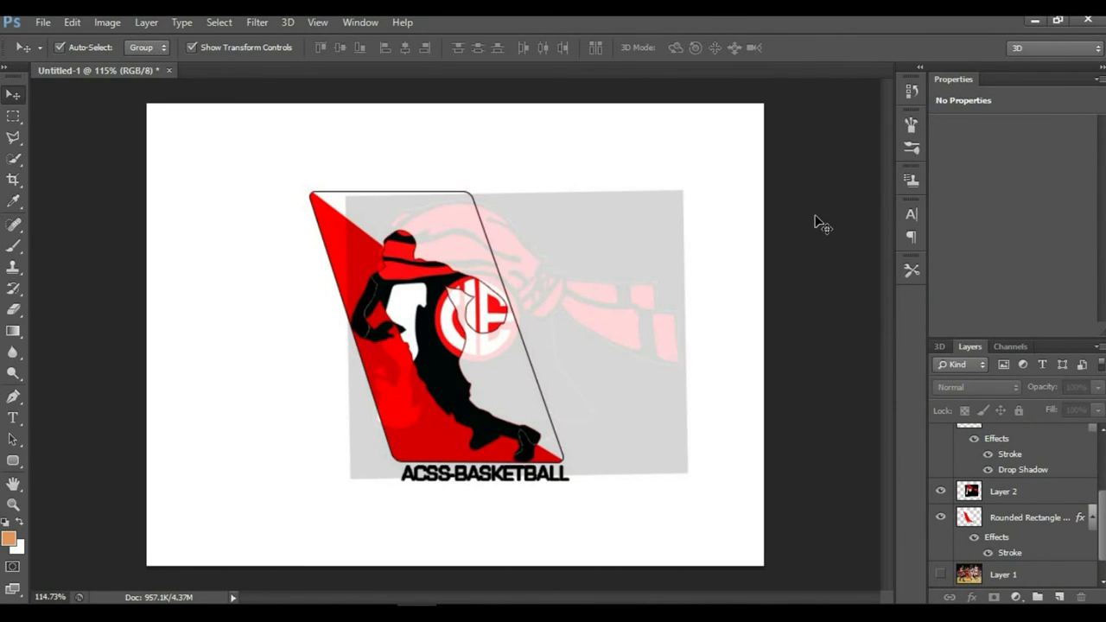
click(1002, 490)
- Try a Quick Selection on the logo, then restore Normal blending at 100% opacity
key(w)
mouse_move(538, 222)
mouse_down()
mouse_move(414, 167)
mouse_move(482, 176)
mouse_up()
key(ctrl+d)
drag(1097, 387, 1104, 404)
click(977, 387)
click(951, 19)
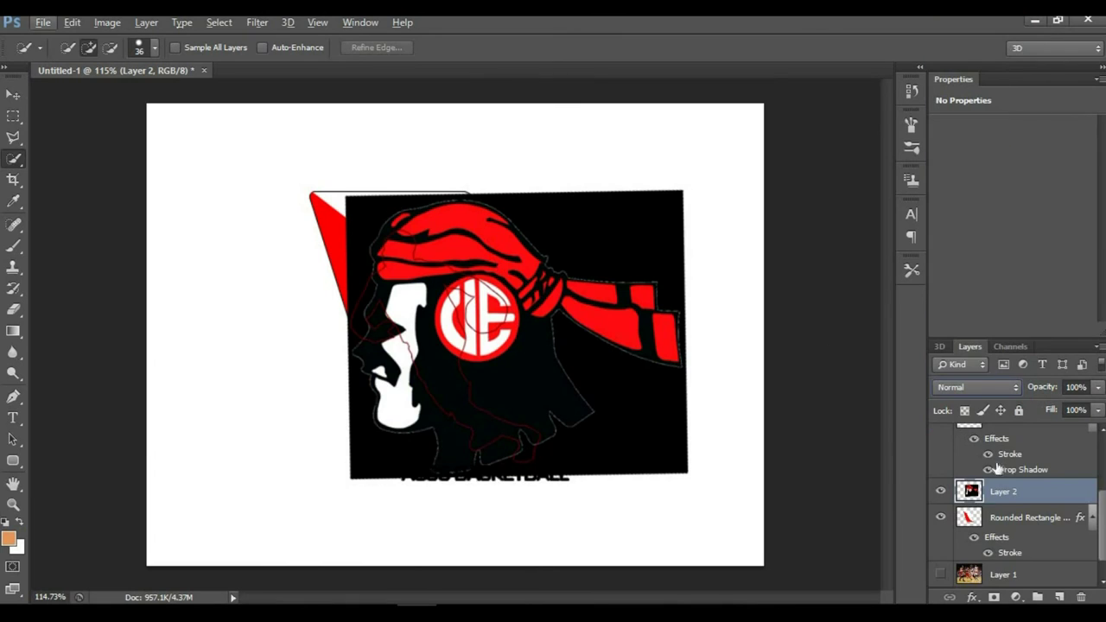
- Select the black area below the face and zoom in on the head
scroll(957, 470, up, 3)
click(357, 441)
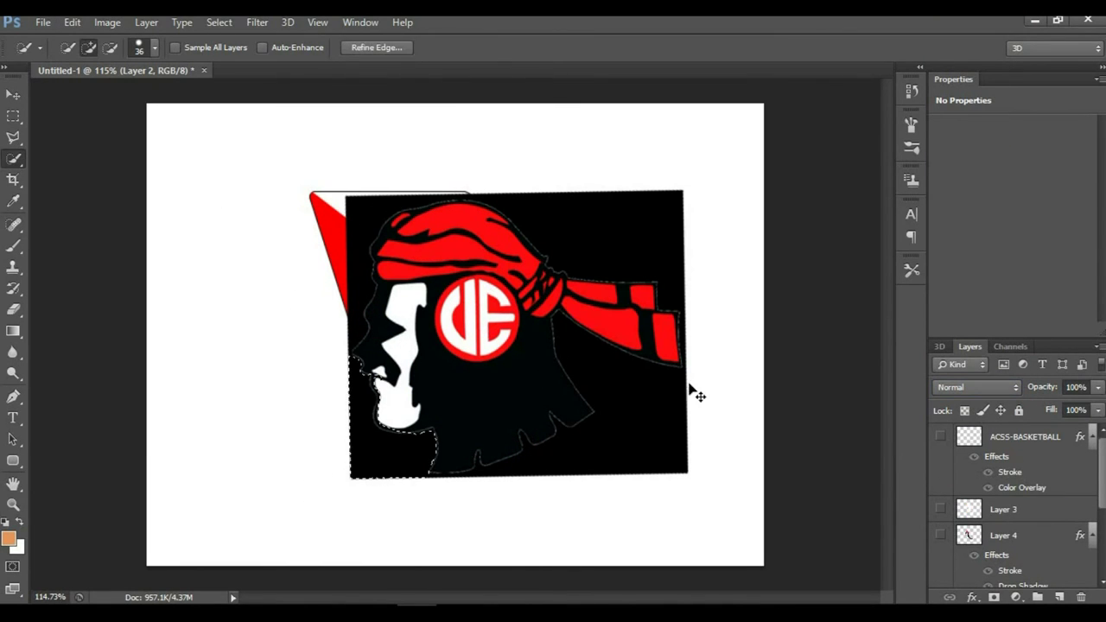
key(ctrl+plus)
key(l)
key(ctrl+plus)
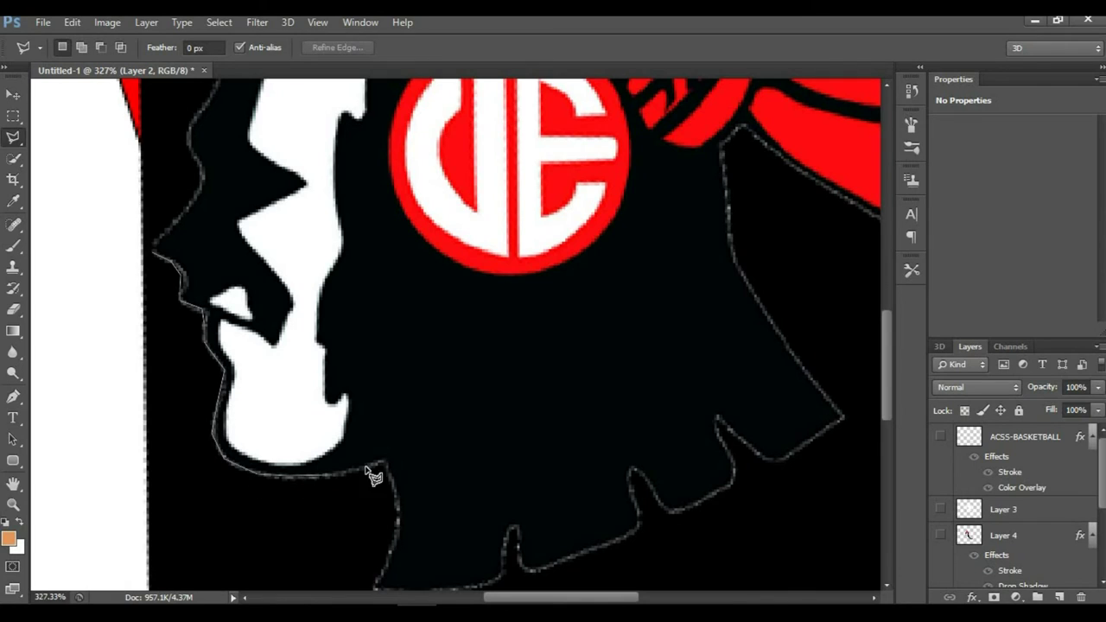
- Trace the head outline with the Polygonal Lasso along the neck, shoulder and strap
click(399, 515)
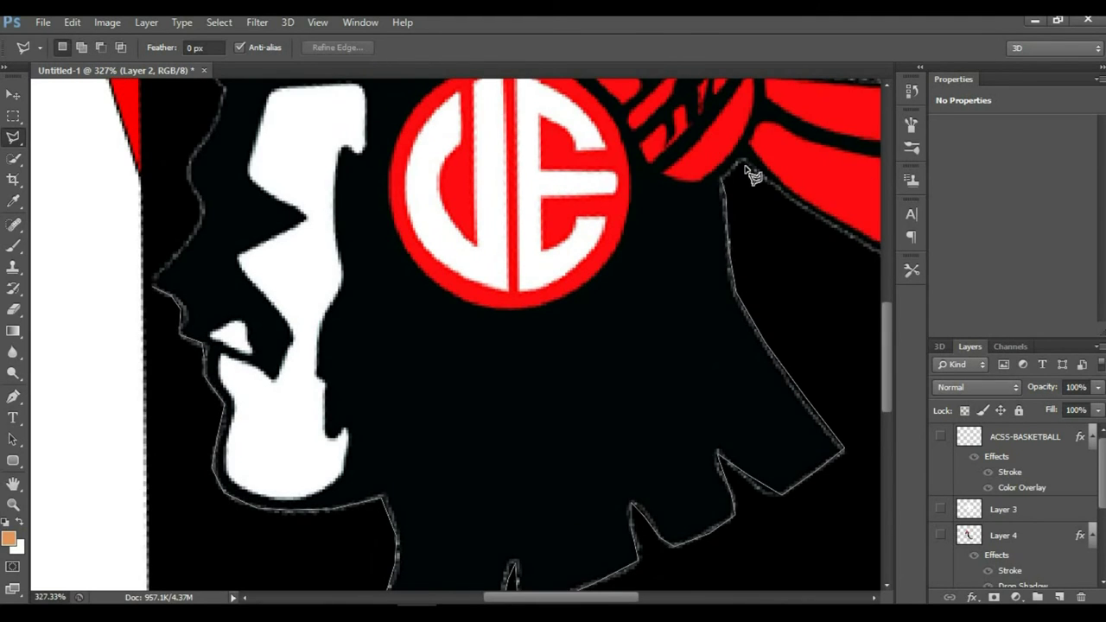
click(743, 154)
click(753, 279)
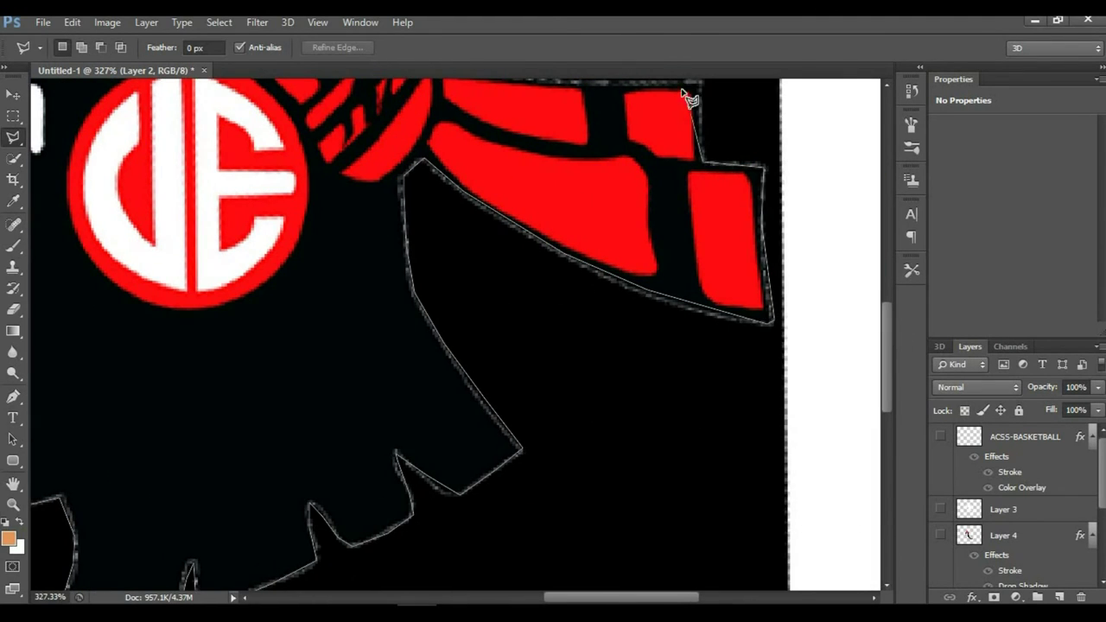
click(701, 80)
click(406, 138)
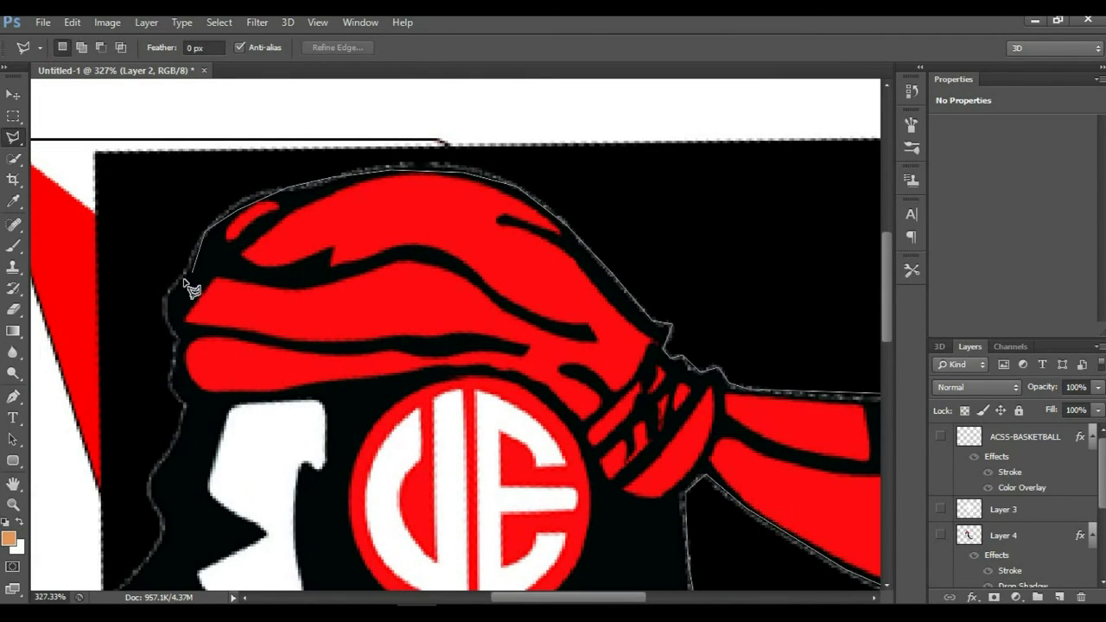
scroll(154, 502, down, 1)
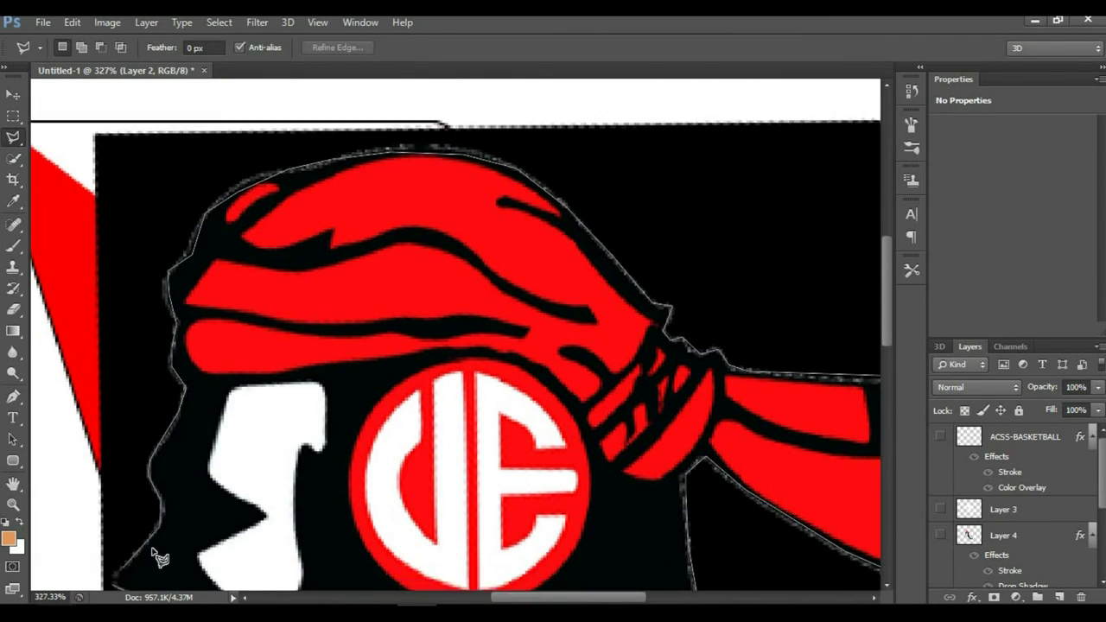
scroll(153, 556, down, 2)
scroll(357, 444, down, 1)
scroll(1022, 510, down, 3)
click(976, 387)
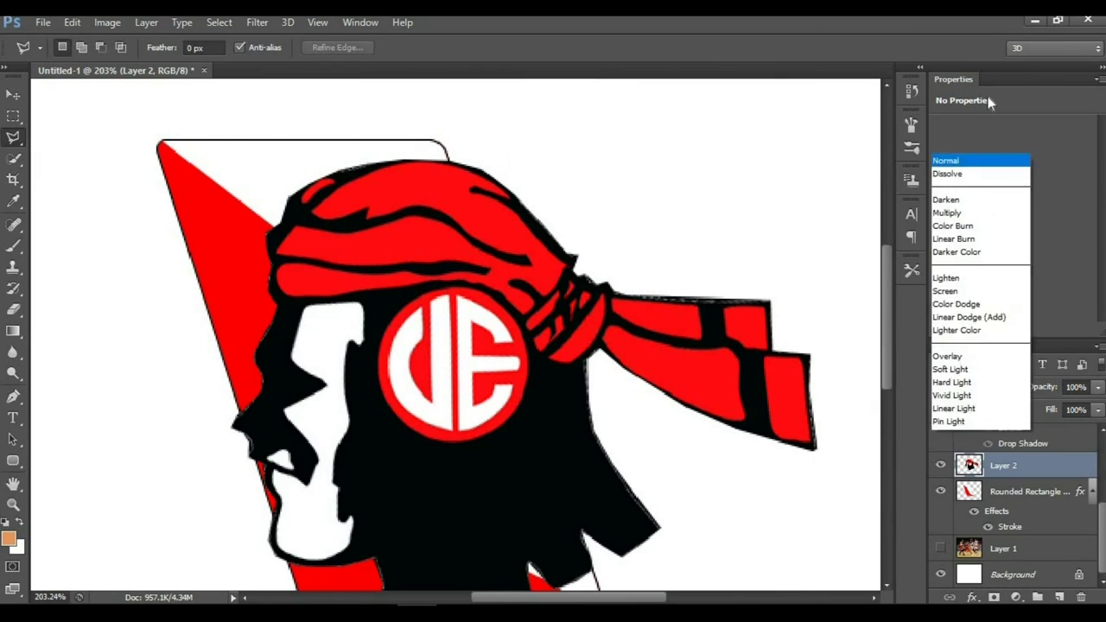
- Select the bandana logo layer, briefly toggle Layer 3, and fit the whole canvas on screen
click(960, 205)
key(v)
scroll(1020, 510, up, 2)
click(940, 509)
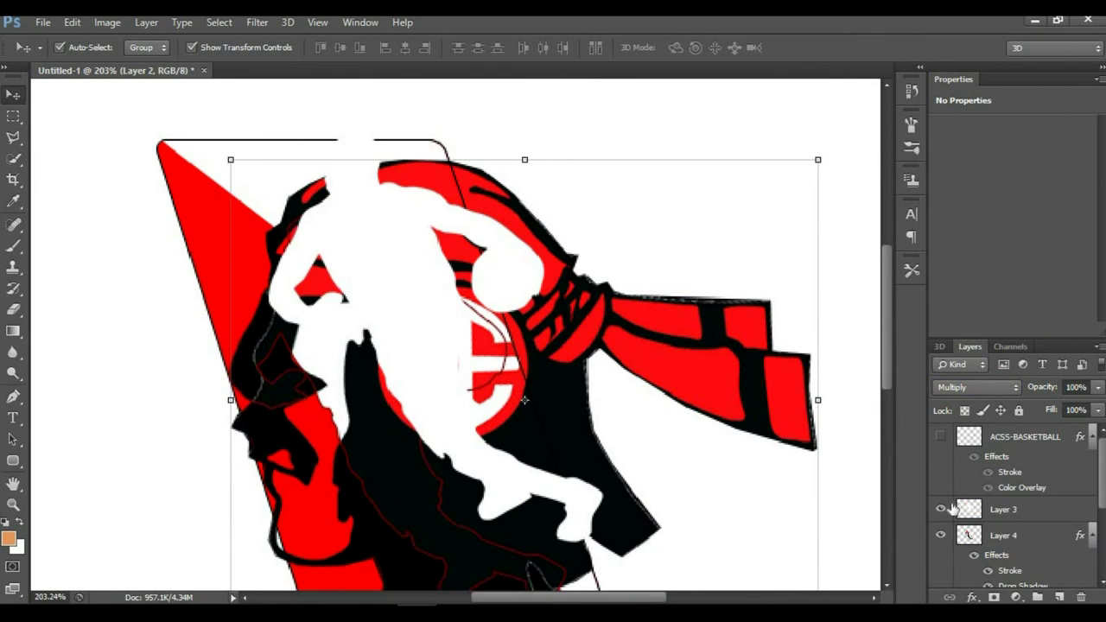
right_click(994, 509)
key(Escape)
click(940, 510)
key(ctrl+0)
click(940, 436)
scroll(1020, 510, down, 3)
- Set the bandana logo layer to Multiply blending at about 46% opacity
click(1002, 465)
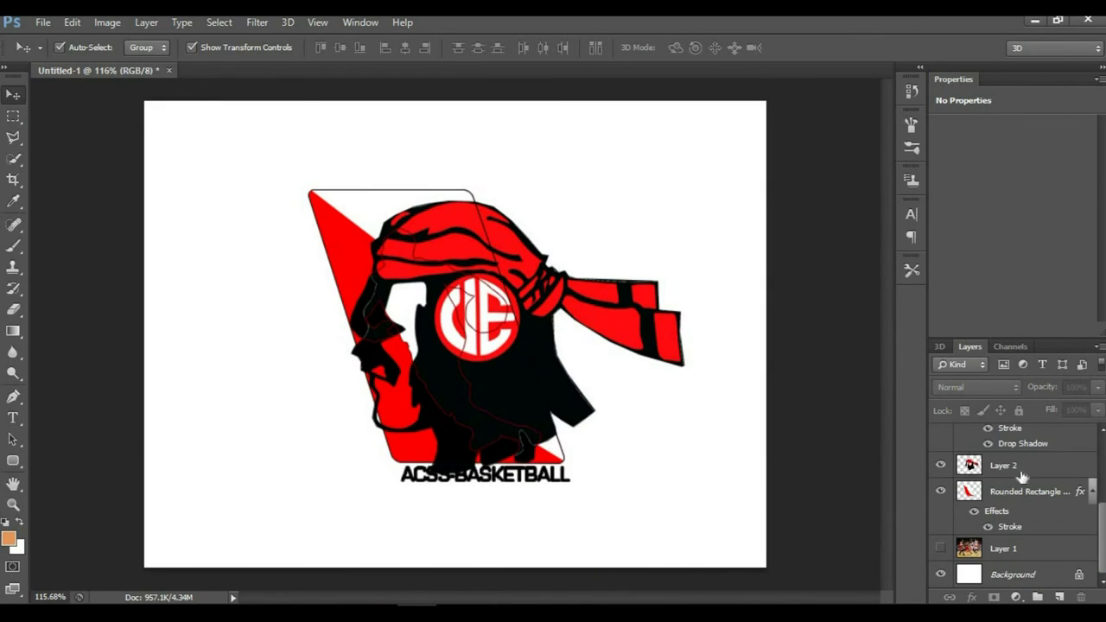
click(976, 387)
click(1097, 387)
drag(1096, 406, 1051, 406)
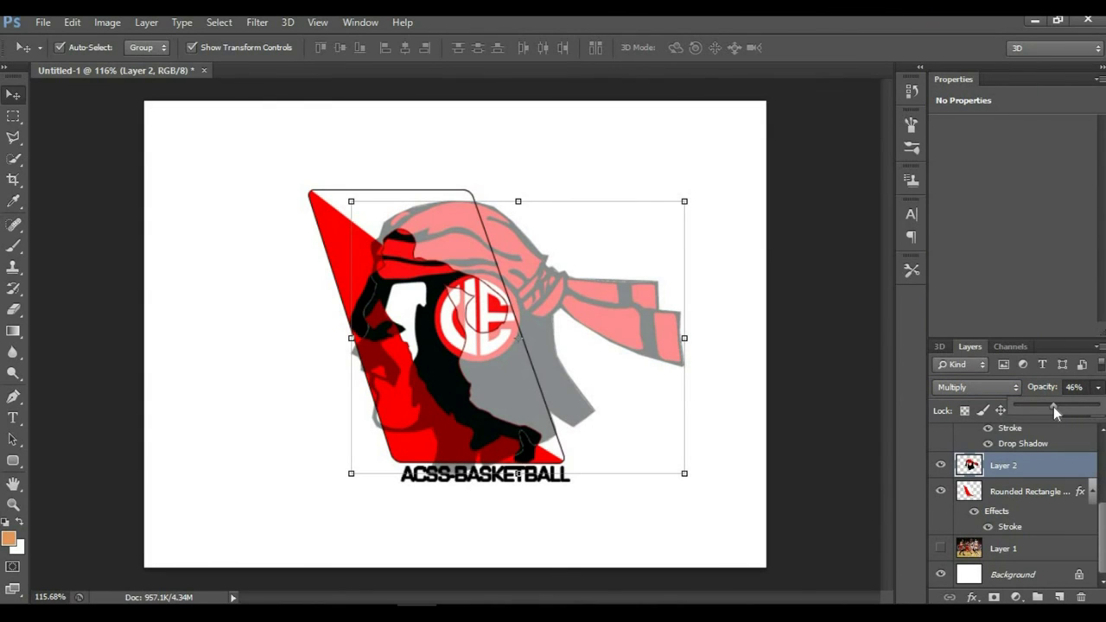
- Duplicate the rounded rectangle layer and delete the bandana logo outside the rectangle's shape
click(1051, 503)
right_click(1051, 503)
click(769, 254)
click(14, 158)
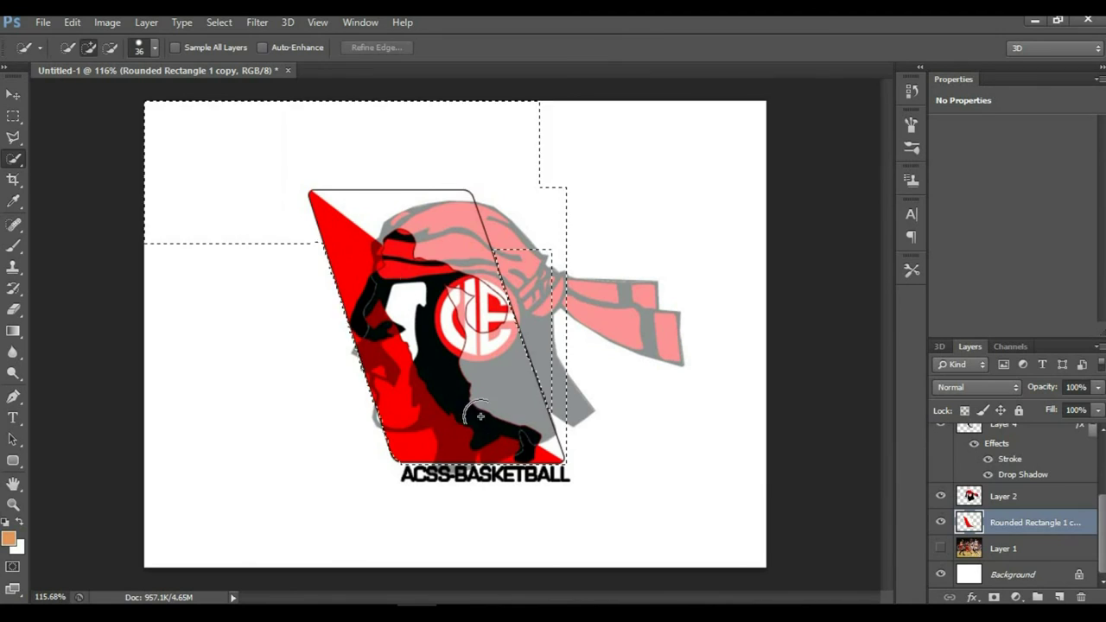
scroll(1020, 510, up, 1)
click(1002, 509)
key(Delete)
key(ctrl+z)
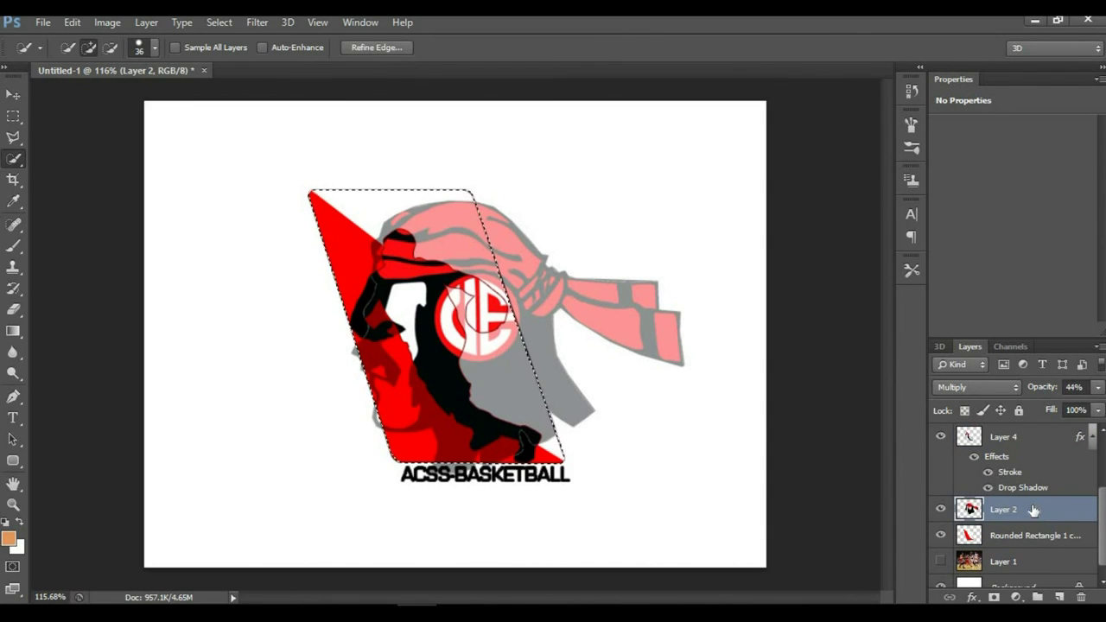
key(ctrl+shift+i)
key(Delete)
key(ctrl+d)
- Set the bandana logo layer to 42% opacity and 75% fill
click(1097, 387)
mouse_move(1051, 406)
mouse_down()
mouse_move(1041, 405)
mouse_move(1053, 435)
mouse_up()
click(1098, 409)
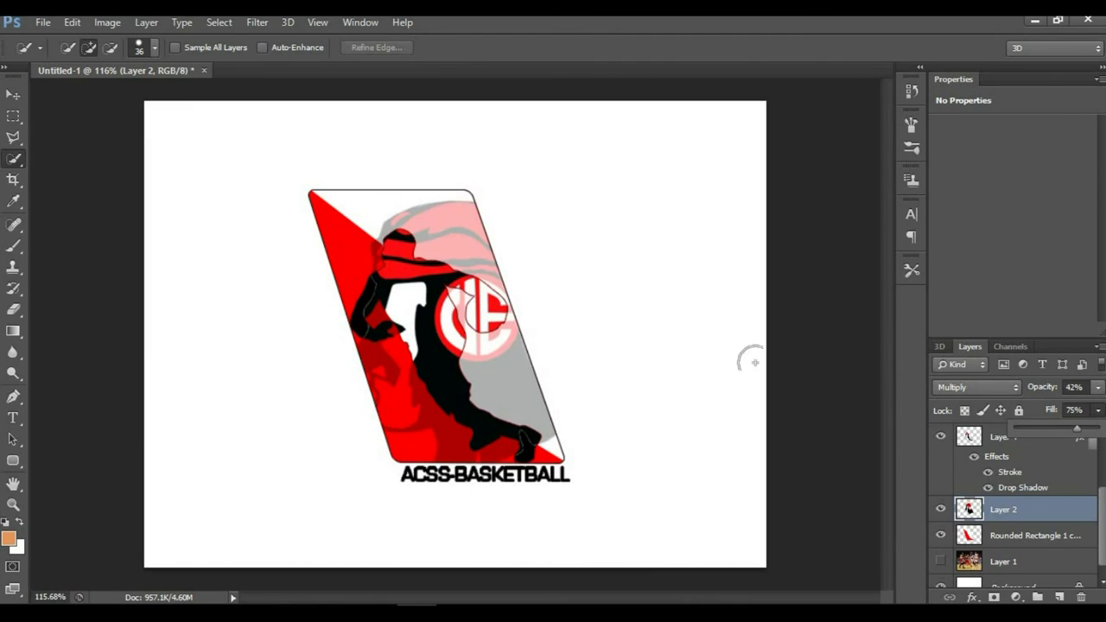
key(v)
click(76, 184)
- Lower the player silhouette layer's drop shadow opacity to 40%
scroll(76, 208, up, 5)
right_click(1020, 437)
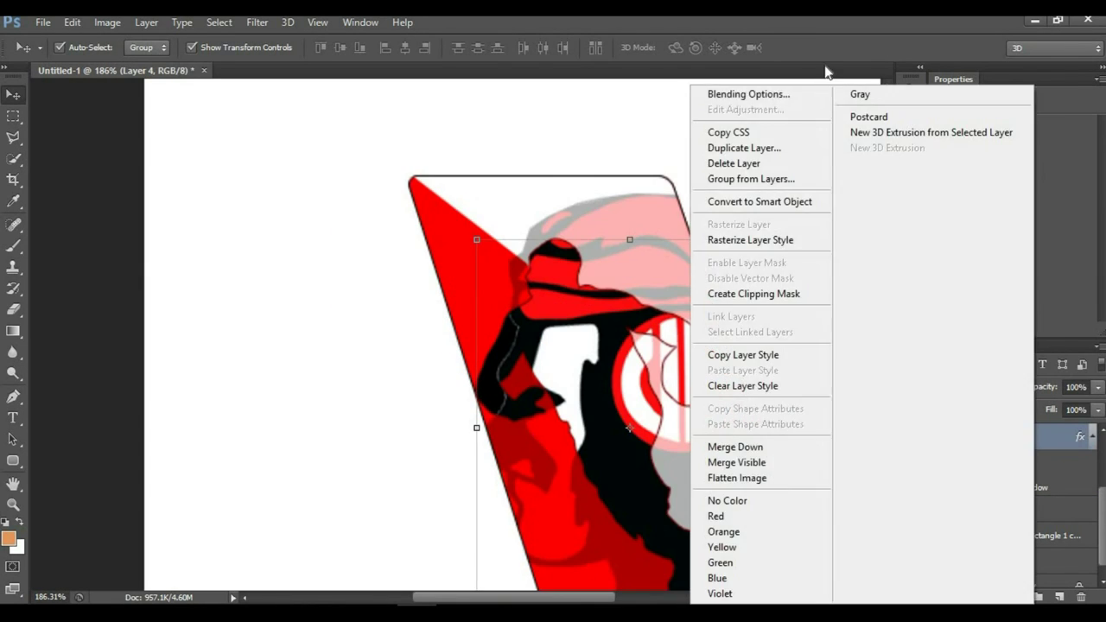
click(734, 92)
click(604, 411)
drag(783, 222, 798, 222)
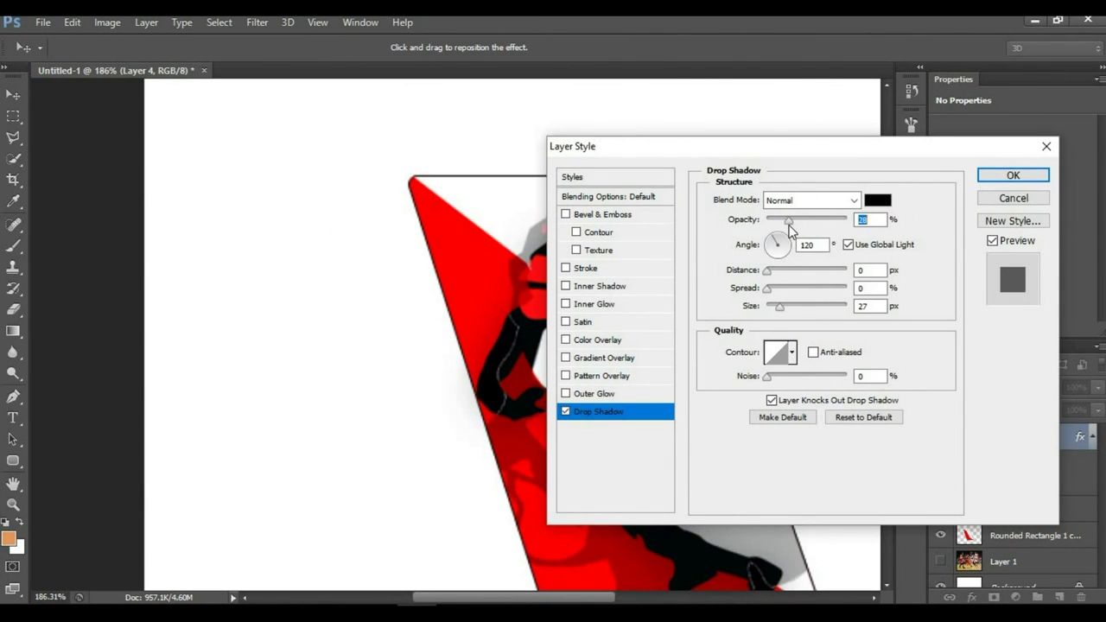
click(1013, 175)
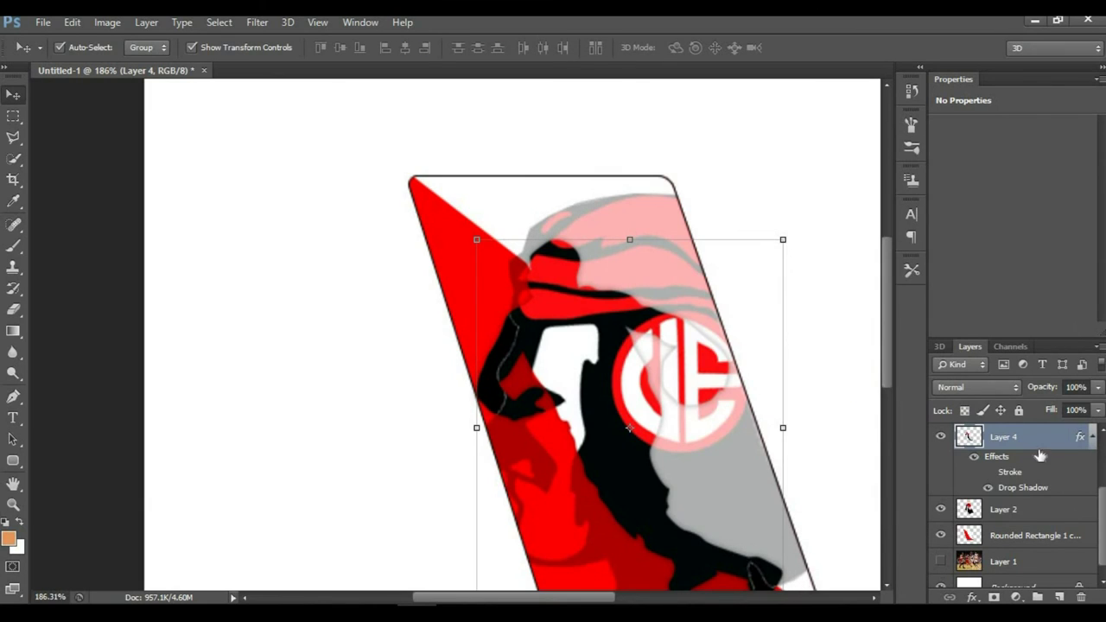